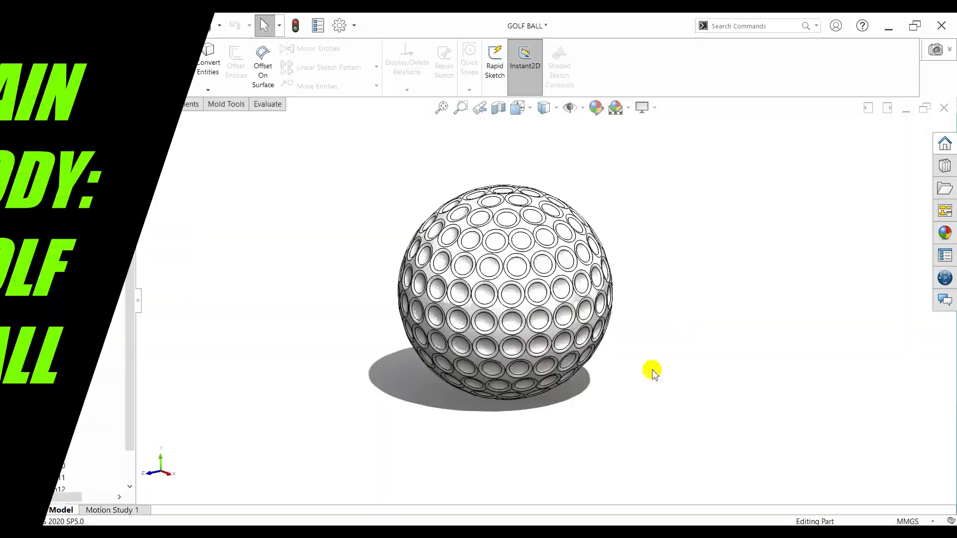
# Turn off the shadow display beneath the golf ball model.
pyautogui.moveTo(587, 402)
pyautogui.mouseDown(button='middle')
pyautogui.moveTo(683, 397)
pyautogui.moveTo(636, 421)
pyautogui.moveTo(620, 468)
pyautogui.moveTo(638, 305)
pyautogui.moveTo(626, 314)
pyautogui.moveTo(722, 316)
pyautogui.moveTo(641, 275)
pyautogui.moveTo(603, 237)
pyautogui.moveTo(647, 107)
pyautogui.mouseUp(button='middle')
pyautogui.moveTo(647, 107)
pyautogui.click(651, 137)
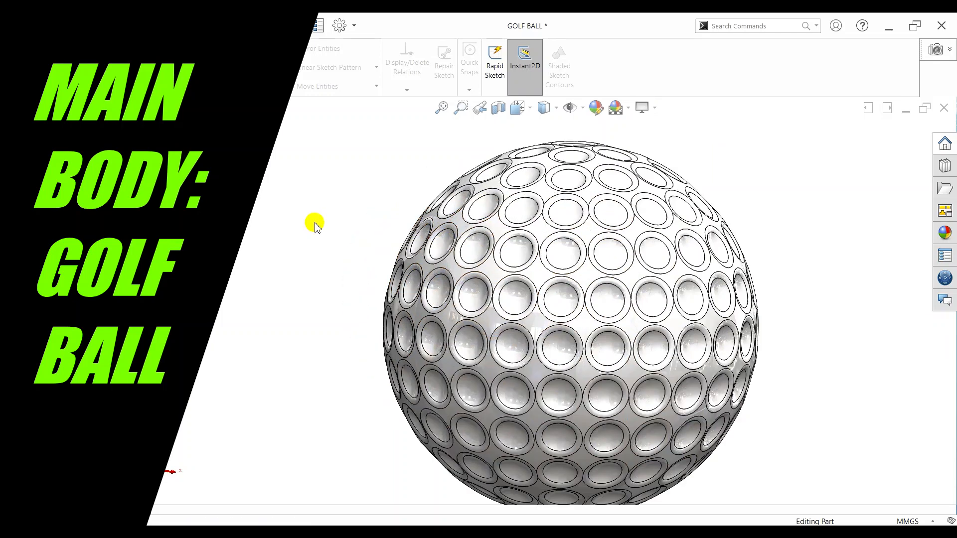
# Create a new part document and switch its scene to a plain white background.
pyautogui.click(130, 26)
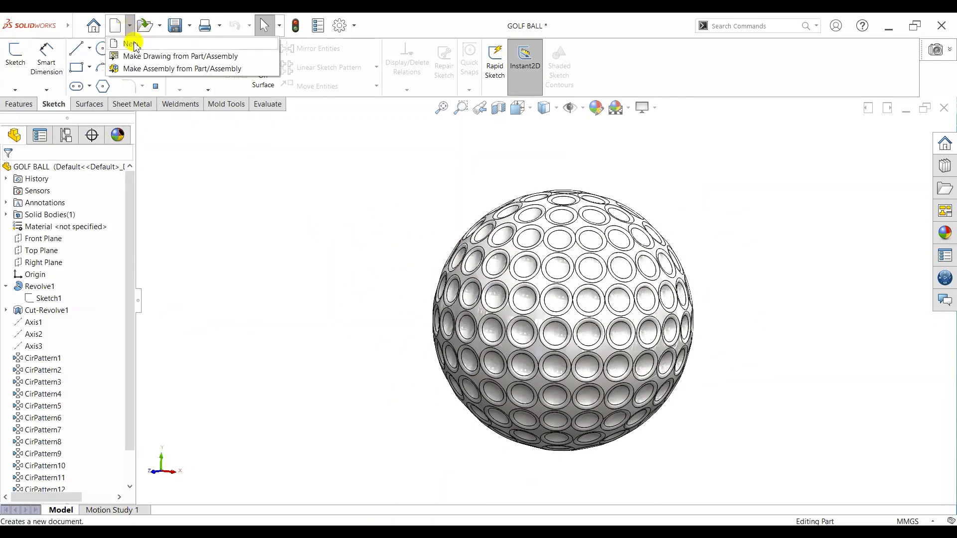
pyautogui.click(132, 43)
pyautogui.click(432, 319)
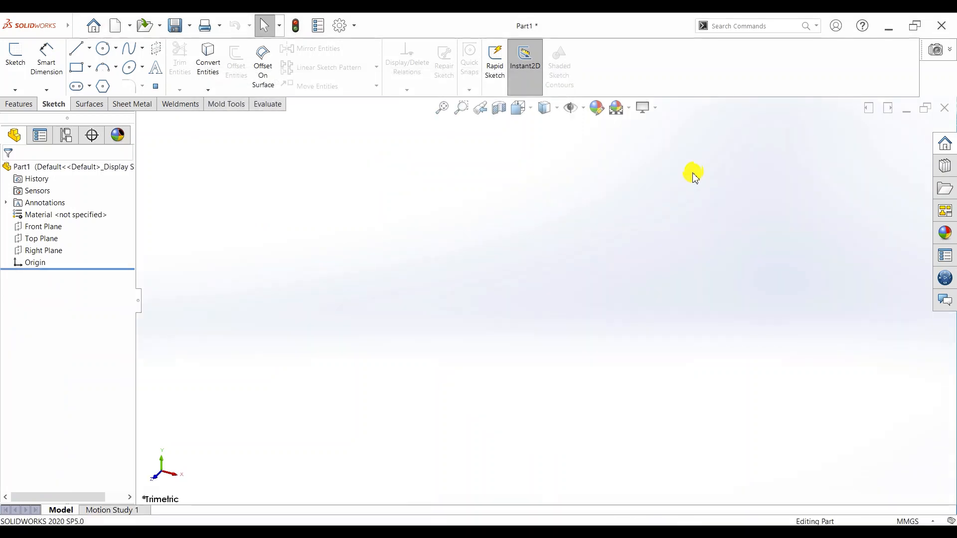
pyautogui.click(629, 108)
pyautogui.click(634, 136)
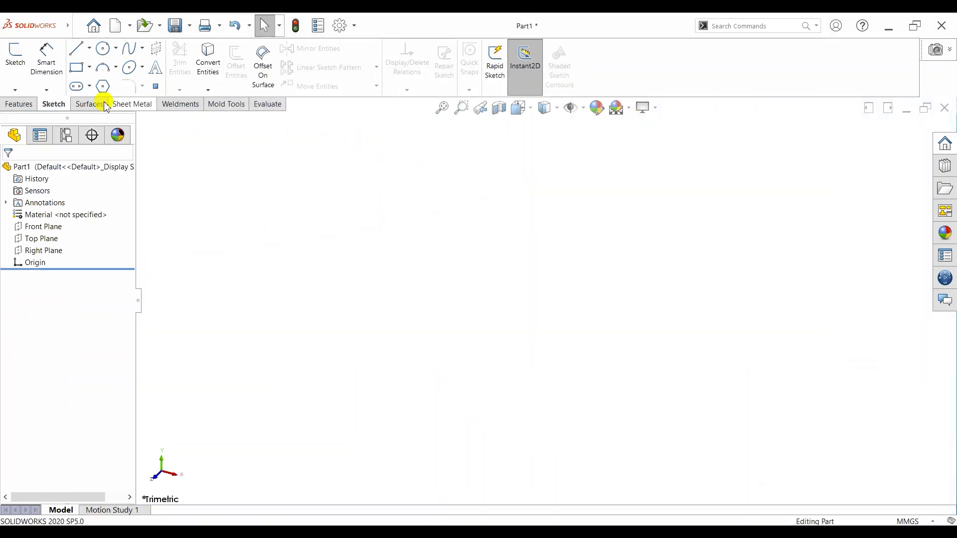
# Start a sketch on the Front Plane and draw a center rectangle about 121 mm wide from the origin.
pyautogui.click(18, 62)
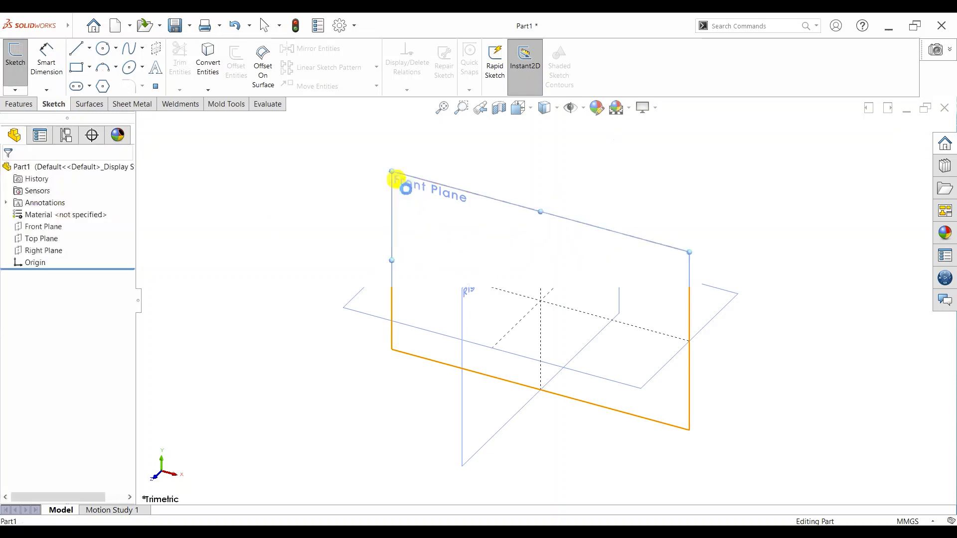
pyautogui.click(399, 189)
pyautogui.click(91, 70)
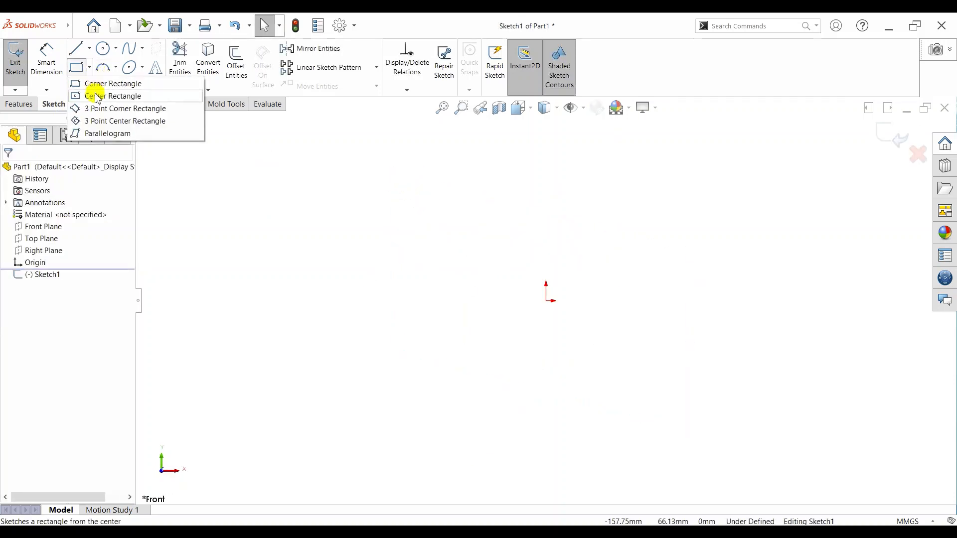
pyautogui.click(96, 94)
pyautogui.click(546, 300)
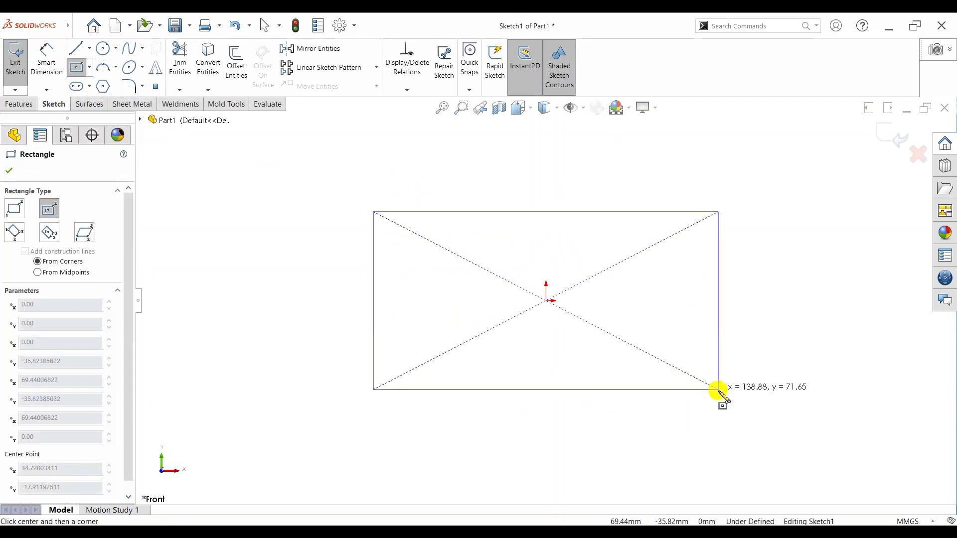
pyautogui.click(695, 435)
# Dimension the rectangle's horizontal edge and set its width to 60 mm.
pyautogui.click(46, 59)
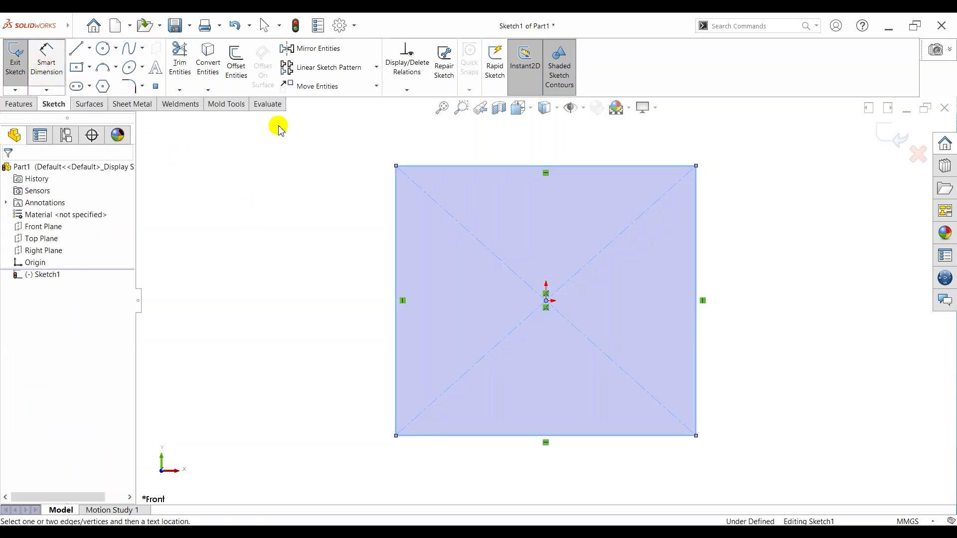
pyautogui.click(541, 152)
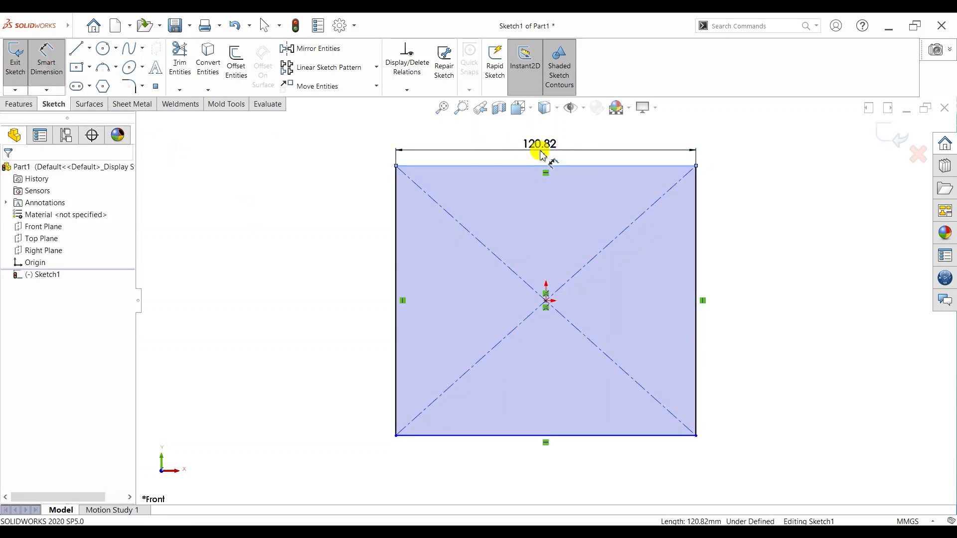
pyautogui.click(541, 153)
pyautogui.write('30')
pyautogui.press('Return')
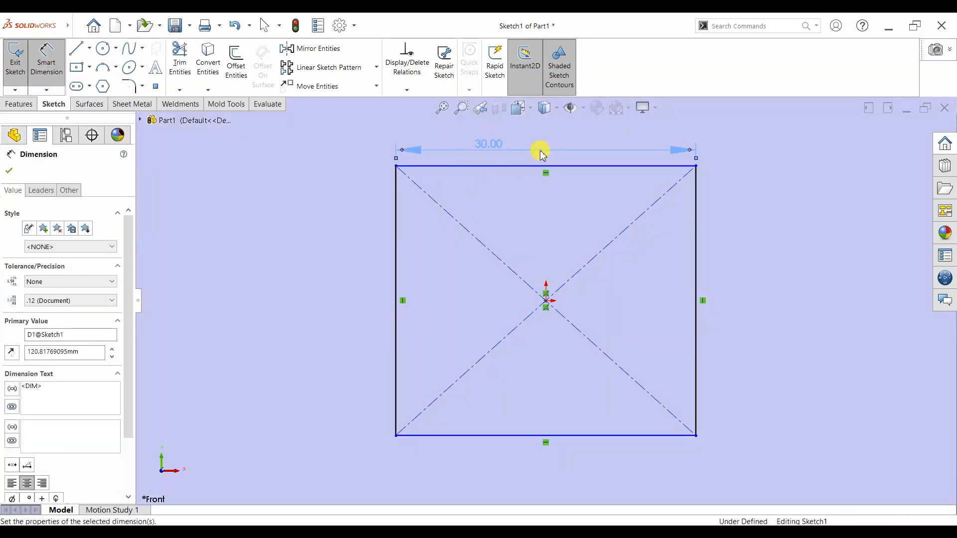
pyautogui.click(521, 139)
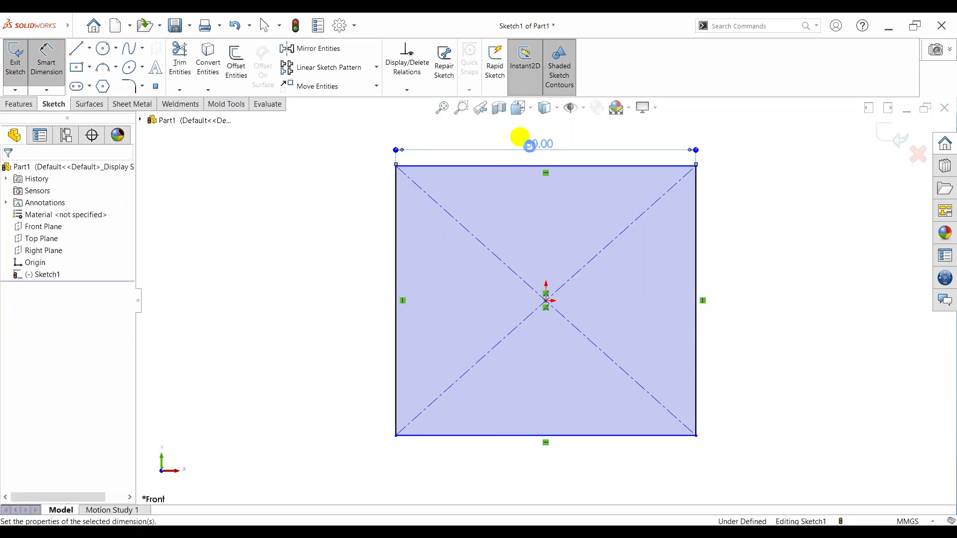
pyautogui.doubleClick(529, 145)
pyautogui.write('60')
pyautogui.press('Return')
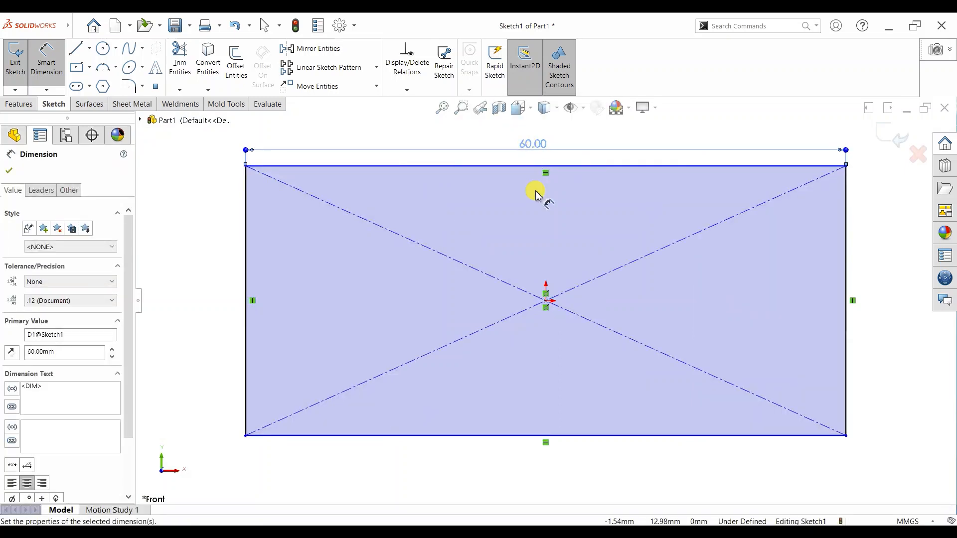
# Dimension the rectangle's vertical edge and set its height to 60 mm.
pyautogui.click(873, 269)
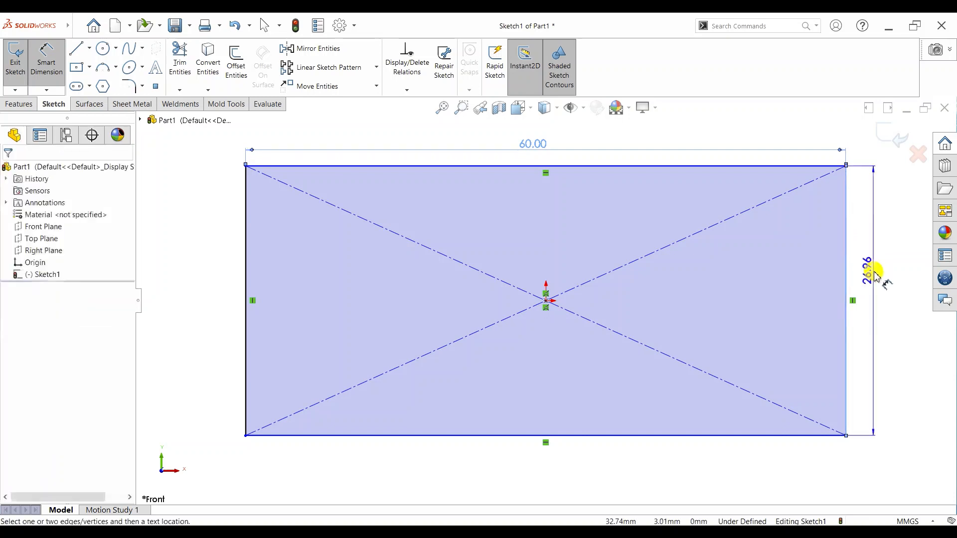
pyautogui.click(873, 270)
pyautogui.write('60')
pyautogui.press('Return')
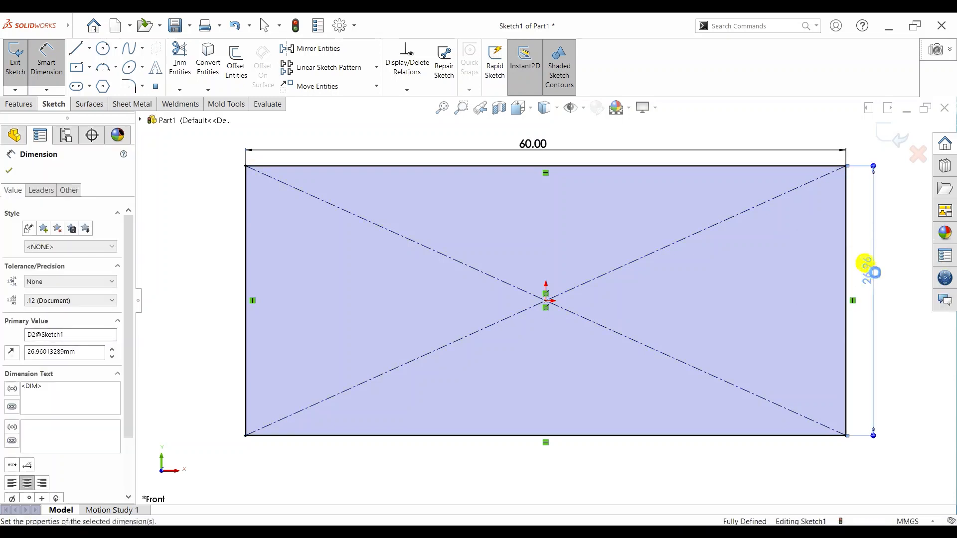
pyautogui.press('f')
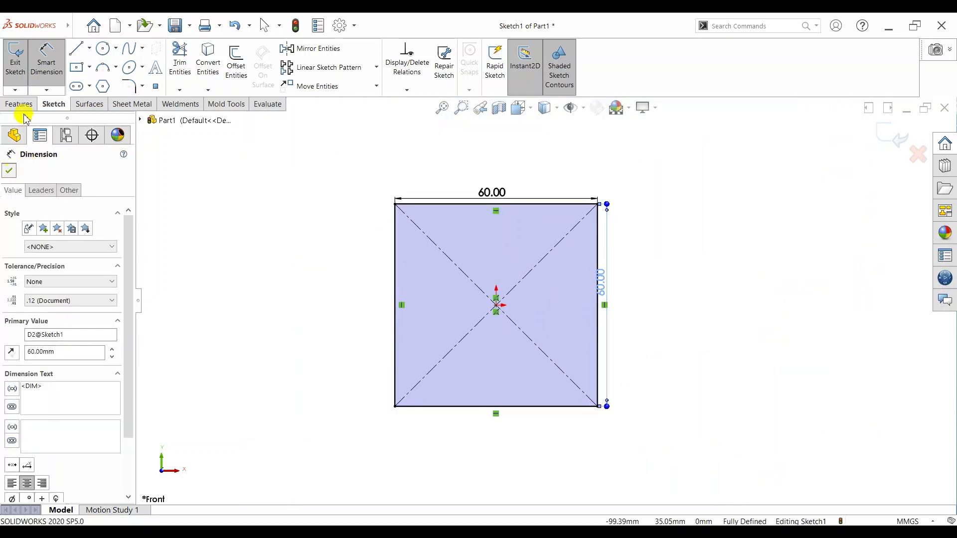
# Extrude the square sketch as a blind boss 30 mm deep in the reversed direction.
pyautogui.click(19, 105)
pyautogui.click(21, 85)
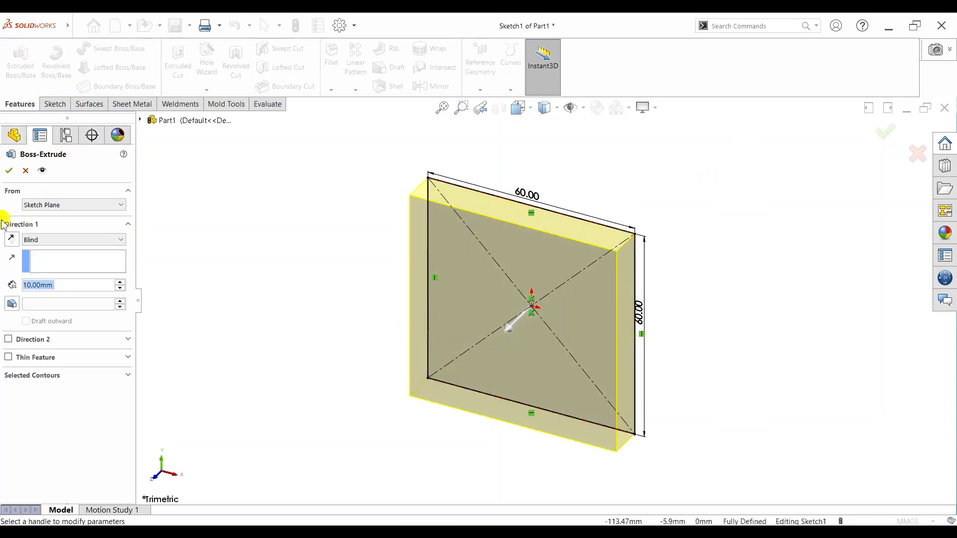
pyautogui.click(11, 240)
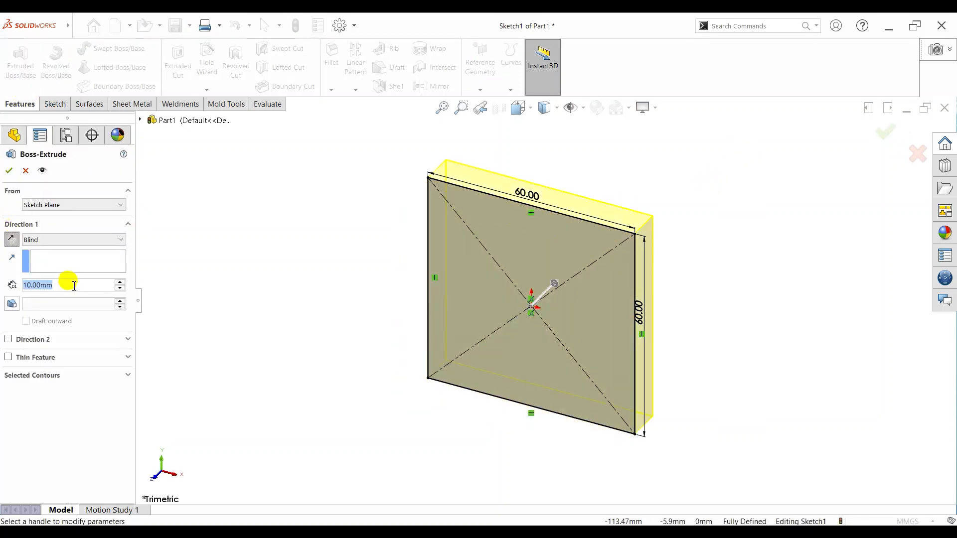
pyautogui.write('30')
pyautogui.press('Return')
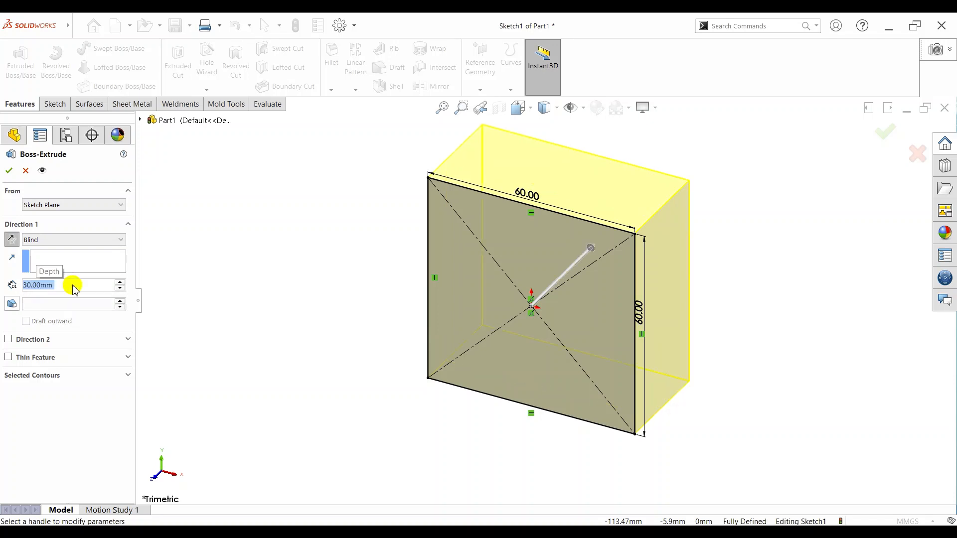
pyautogui.click(8, 171)
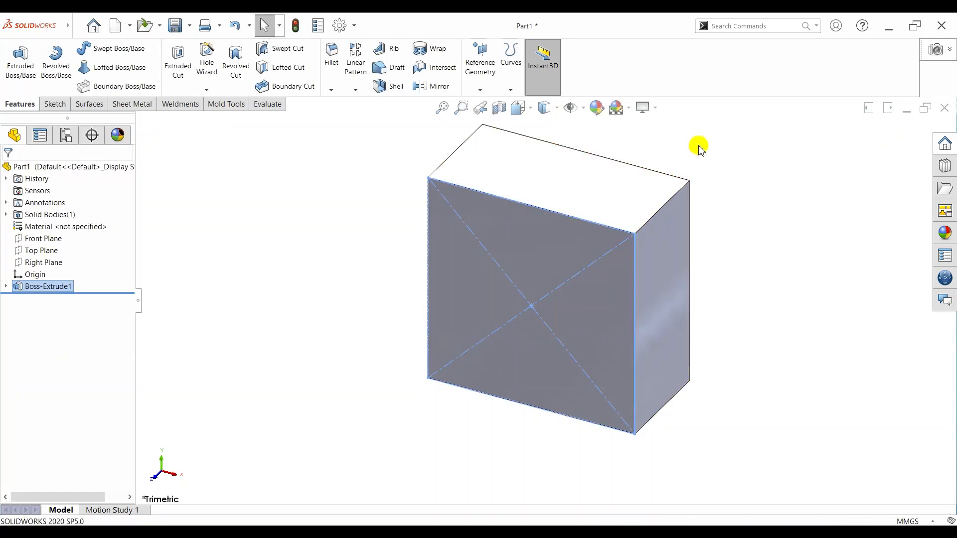
# Start a sketch on the Front Plane and draw a vertical construction line from the block's top edge midpoint to the origin.
pyautogui.scroll(-2, 700, 148)
pyautogui.click(53, 238)
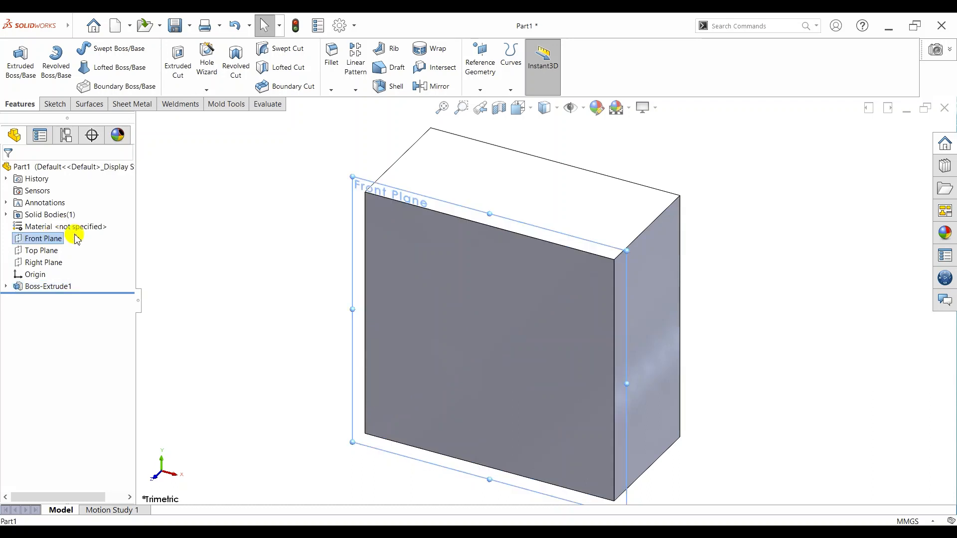
pyautogui.hotkey('ctrl', '8')
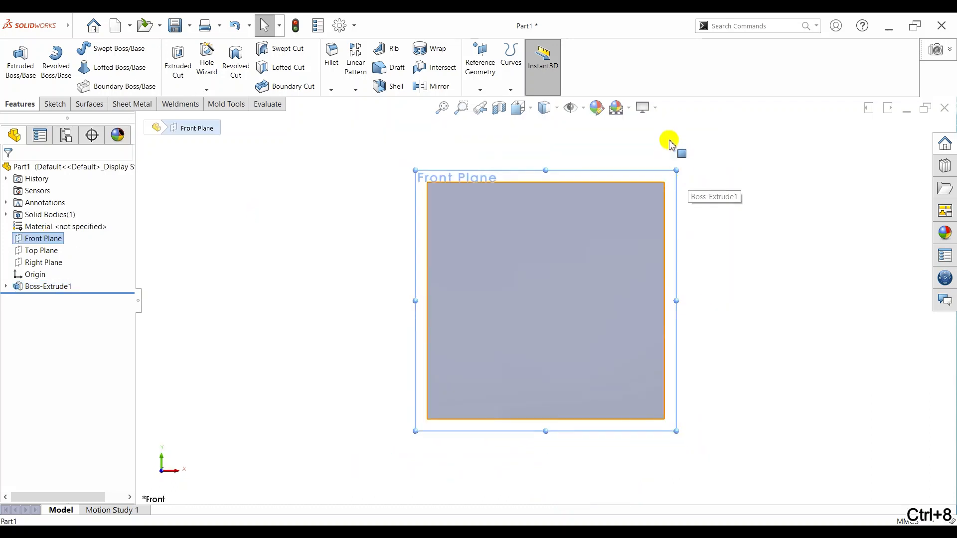
pyautogui.click(46, 103)
pyautogui.click(15, 54)
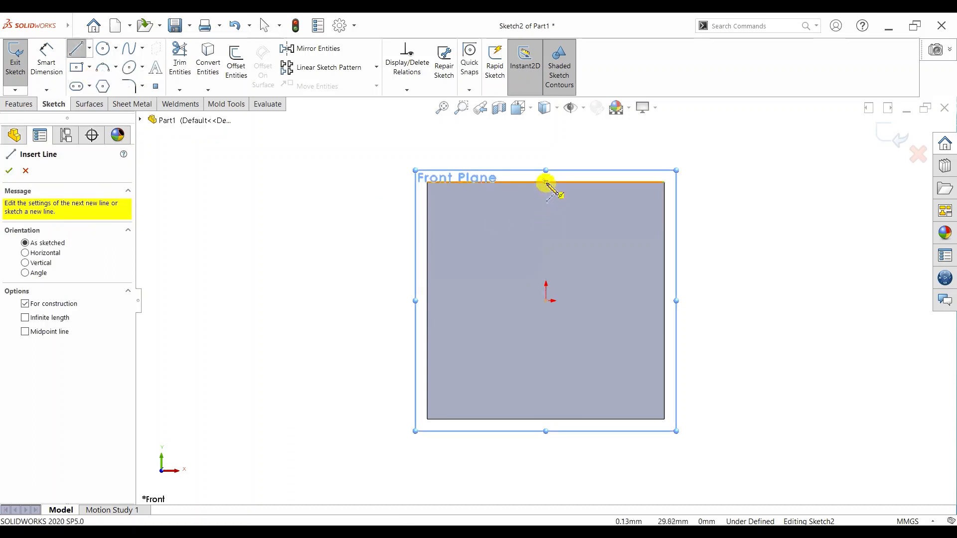
pyautogui.moveTo(547, 187); pyautogui.dragTo(547, 301)
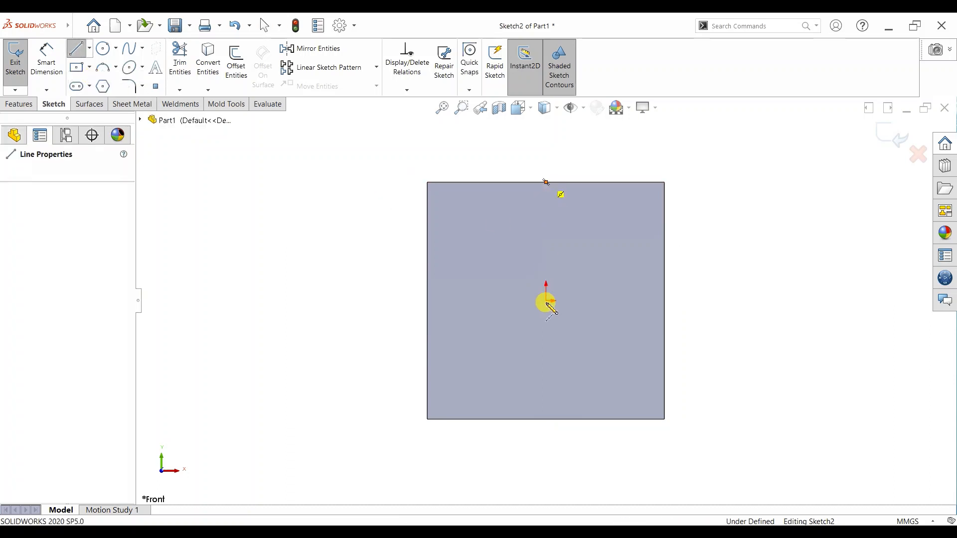
pyautogui.rightClick(686, 197)
pyautogui.click(698, 203)
pyautogui.scroll(-2, 668, 178)
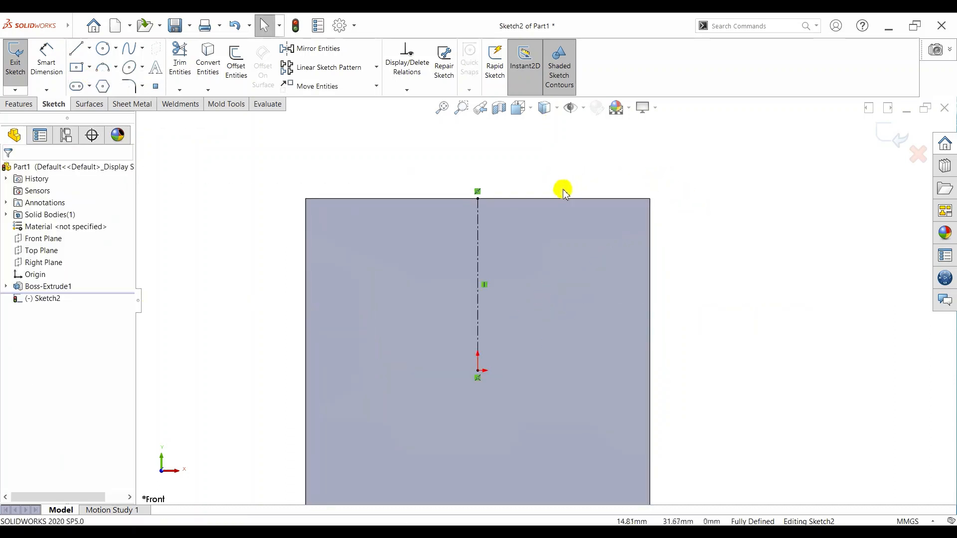
# Sketch a slanted, vertical and slanted line chain from the block's top edge to the centerline, about 7.4 mm deep.
pyautogui.scroll(-1, 563, 192)
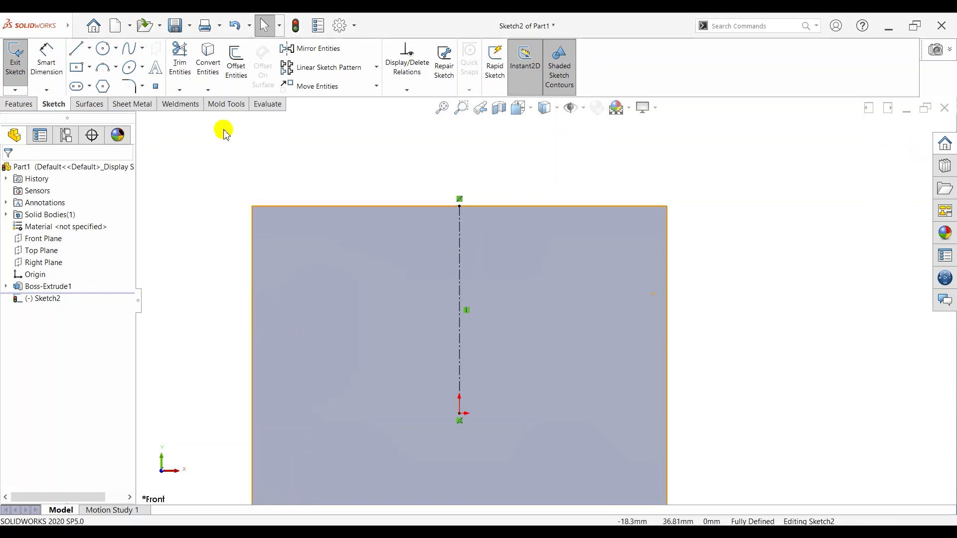
pyautogui.click(76, 52)
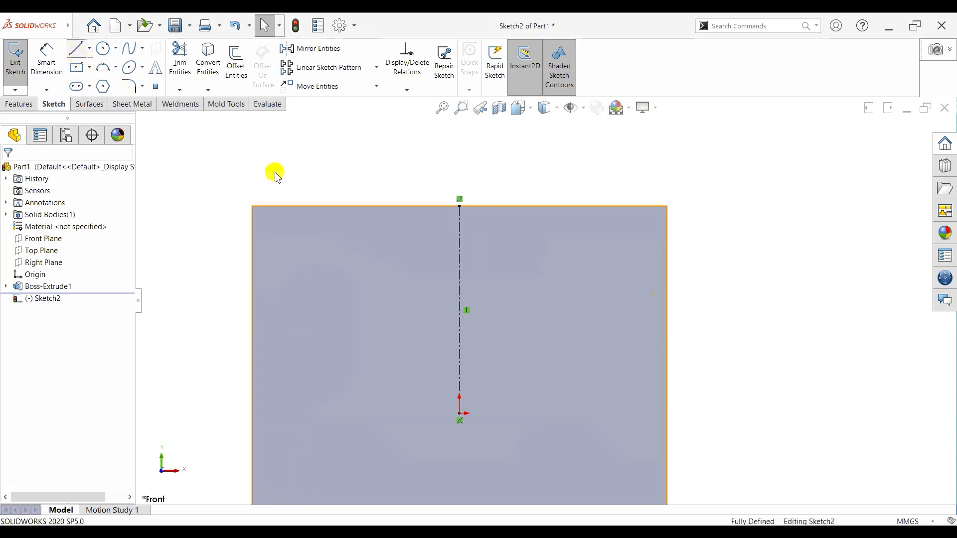
pyautogui.click(429, 206)
pyautogui.click(448, 225)
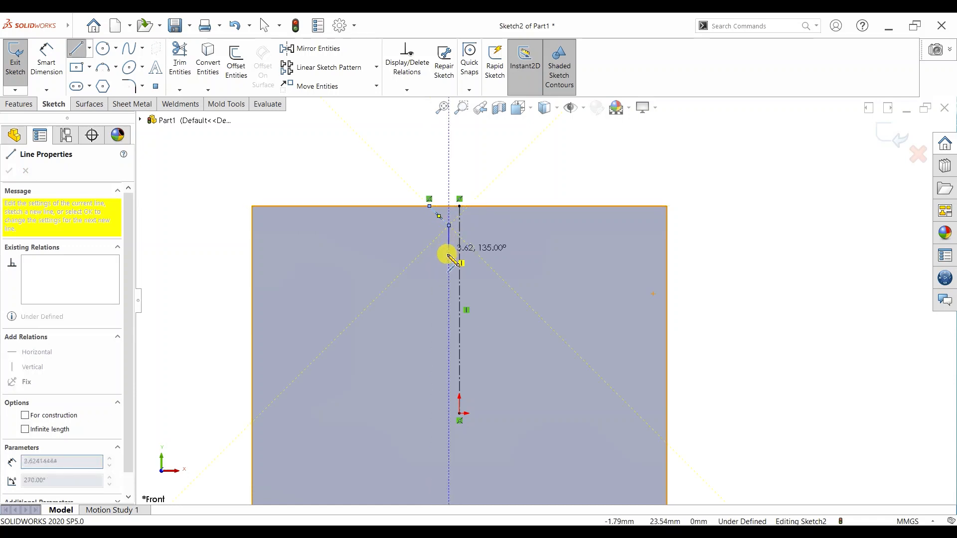
pyautogui.click(448, 247)
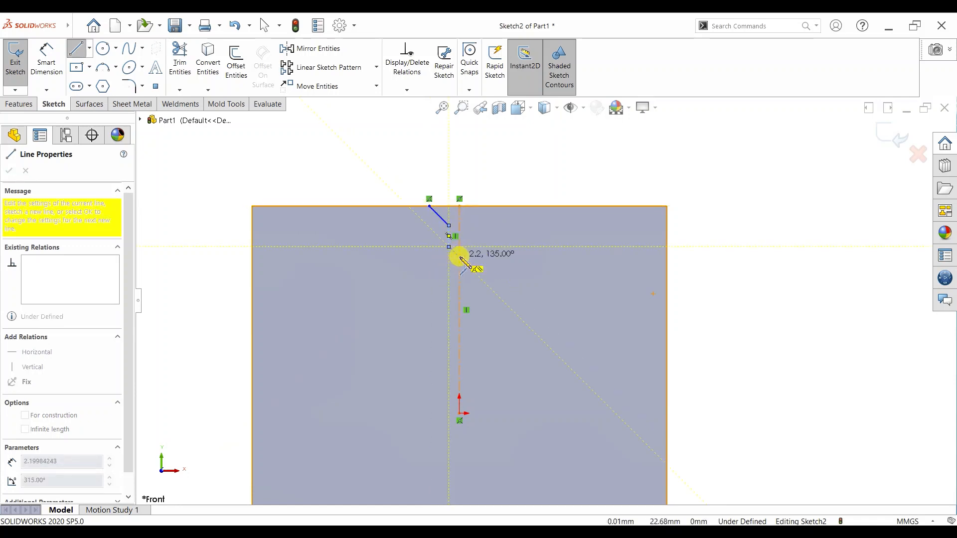
pyautogui.rightClick(498, 172)
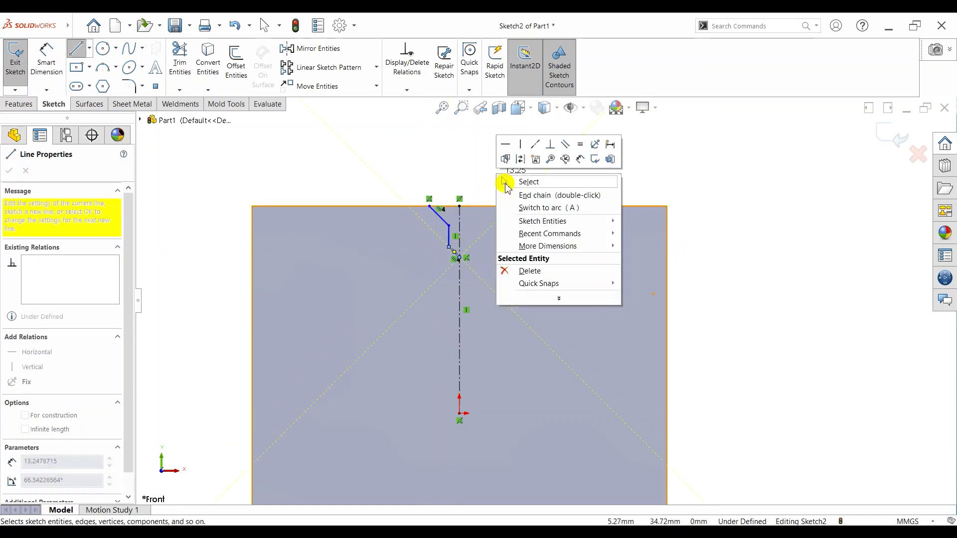
pyautogui.click(506, 183)
# Dimension the profile's depth from the block's top edge to its lower endpoint on the centerline as 8.7 mm.
pyautogui.scroll(-2, 490, 205)
pyautogui.click(50, 50)
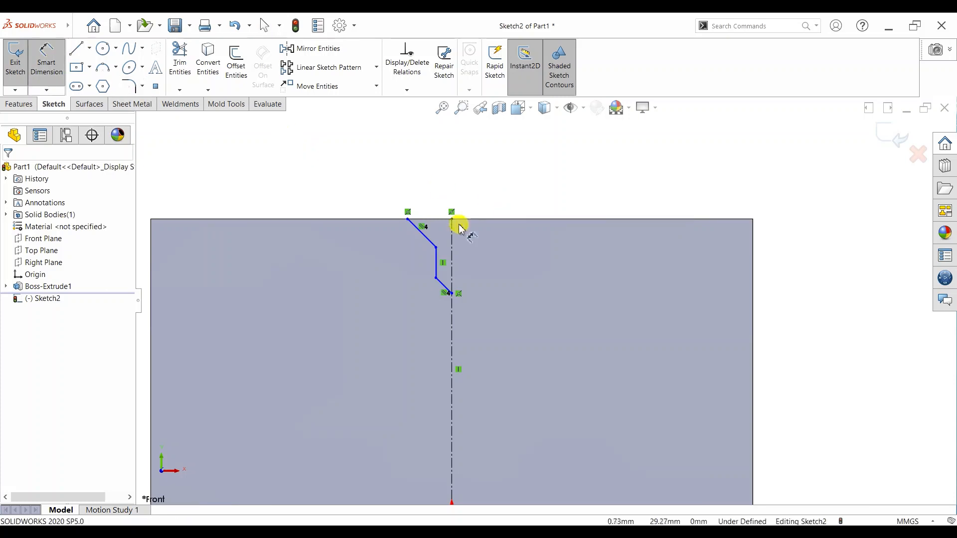
pyautogui.click(451, 293)
pyautogui.click(451, 219)
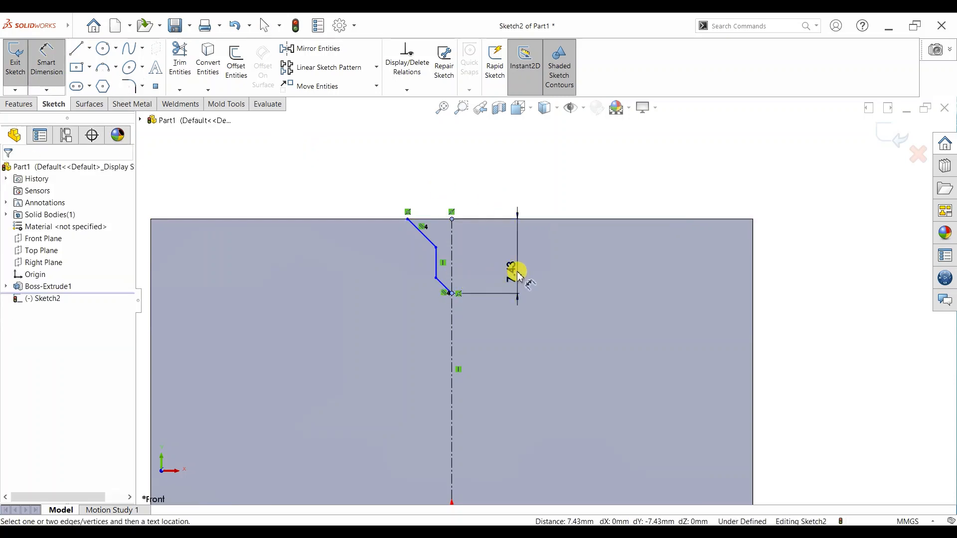
pyautogui.click(516, 273)
pyautogui.write('8.')
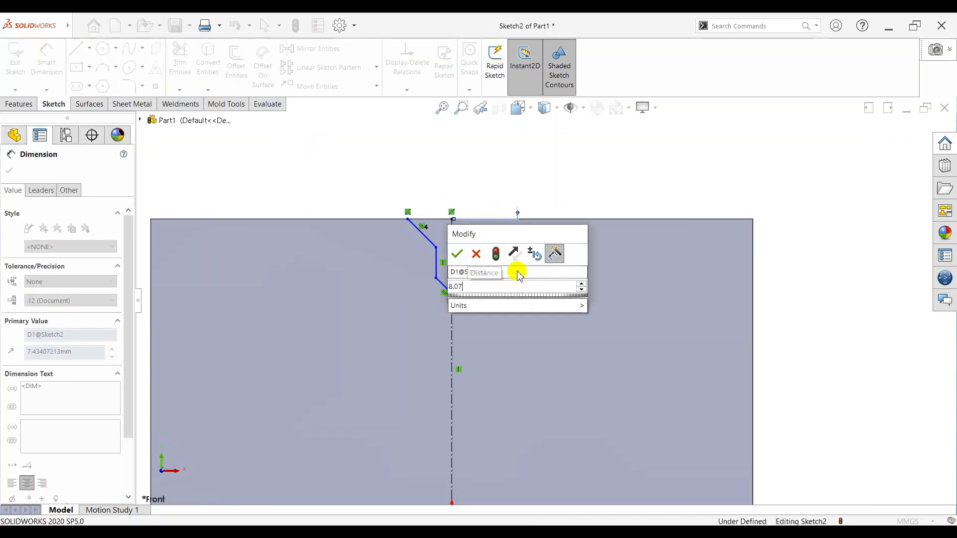
pyautogui.write('7')
pyautogui.press('Return')
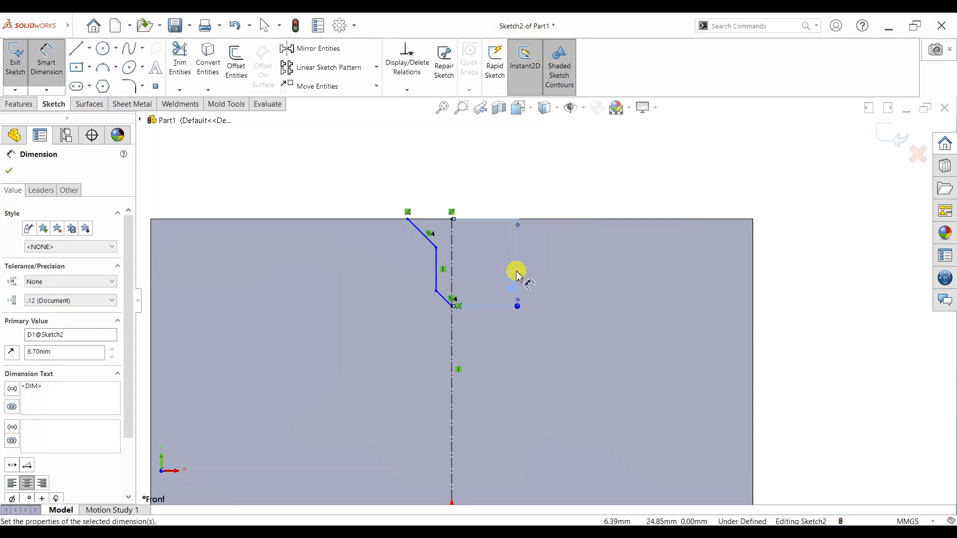
# Dimension the angle between the profile's upper slanted line and the vertical centerline as 45°.
pyautogui.click(450, 245)
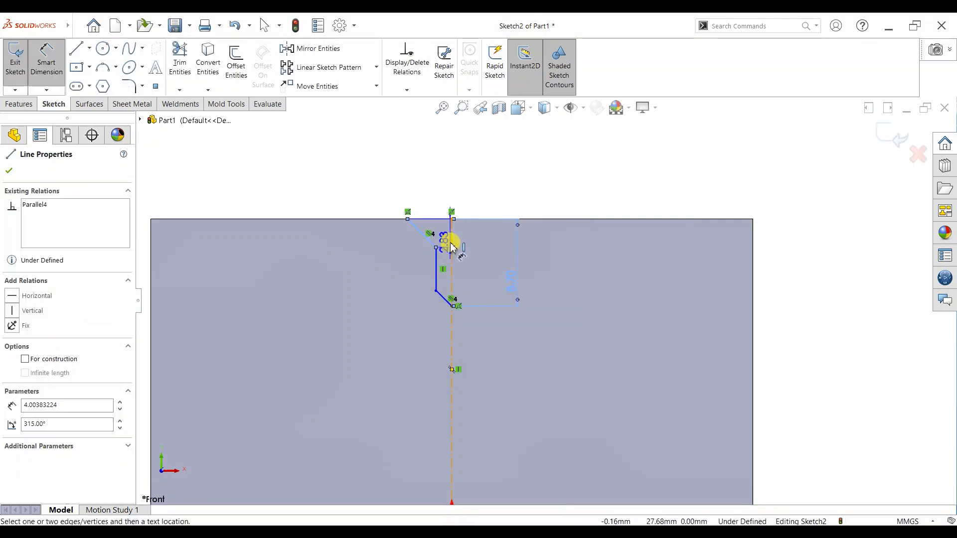
pyautogui.click(439, 216)
pyautogui.click(434, 213)
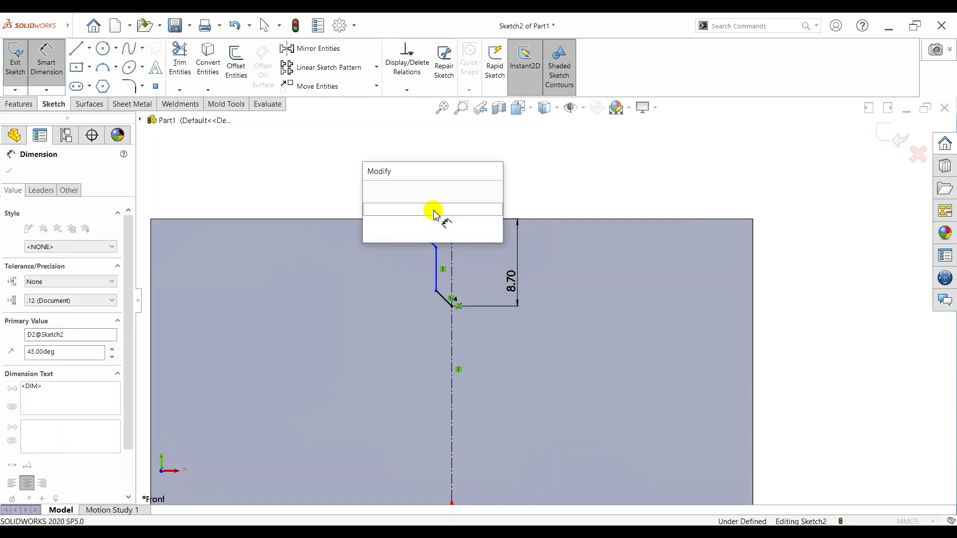
pyautogui.click(374, 193)
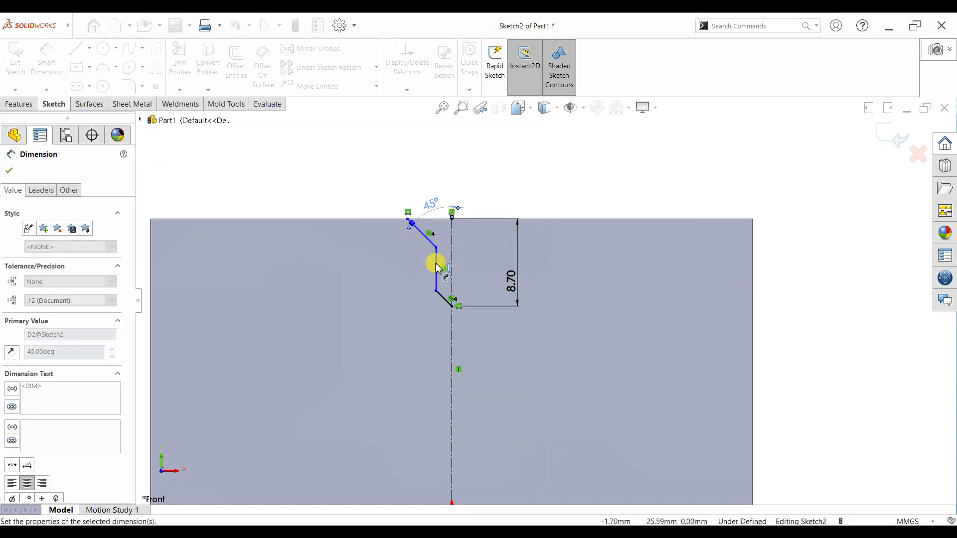
# Dimension the distance between the profile's vertical line and the centerline as 1.5 mm.
pyautogui.click(451, 274)
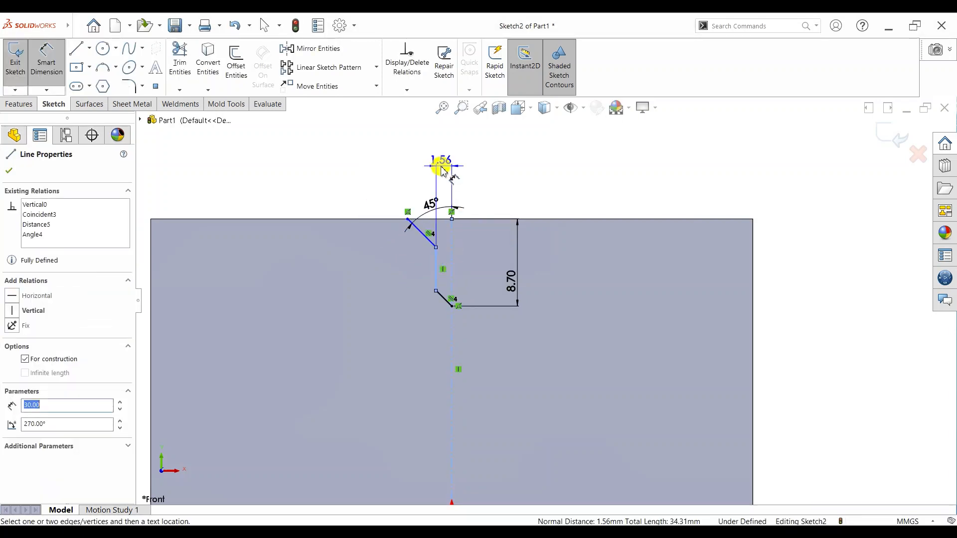
pyautogui.click(444, 169)
pyautogui.write('1.5')
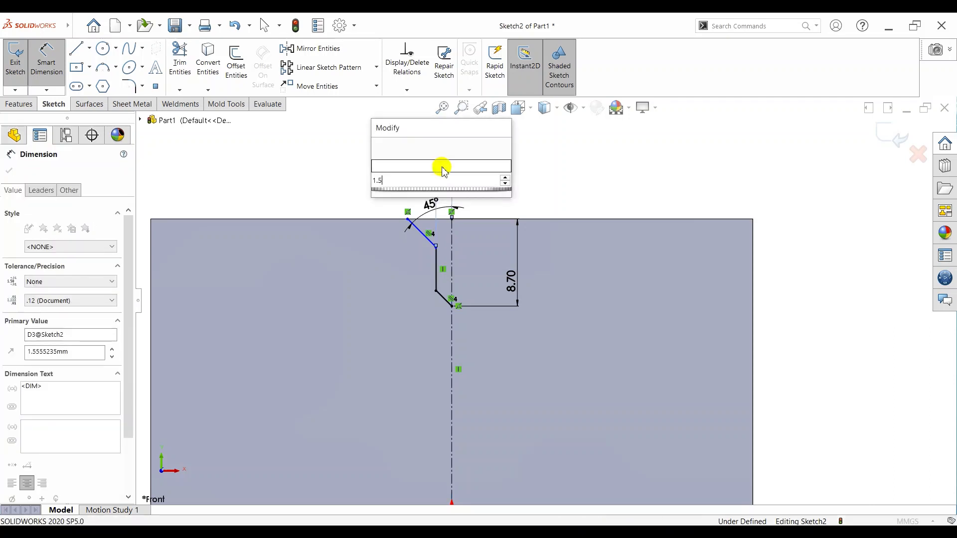
pyautogui.press('Return')
# Dimension the horizontal distance from the profile's endpoint on the block's top edge to the centerline as 4.2 mm.
pyautogui.click(407, 213)
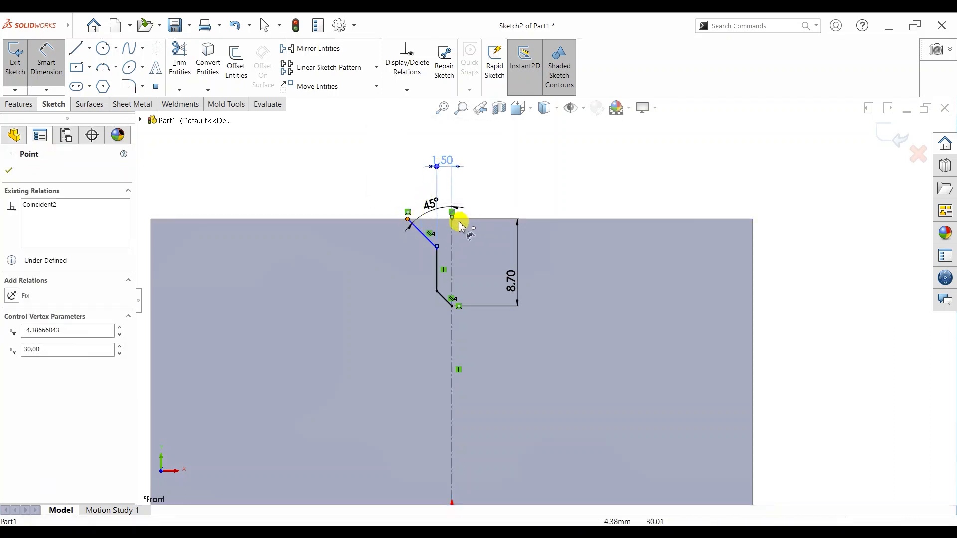
pyautogui.click(452, 219)
pyautogui.click(432, 134)
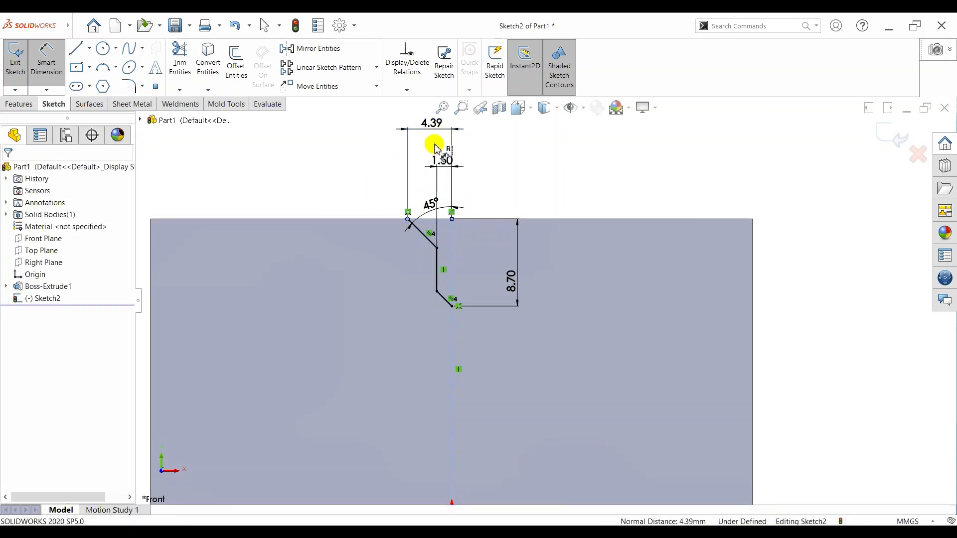
pyautogui.write('4.2')
pyautogui.press('Return')
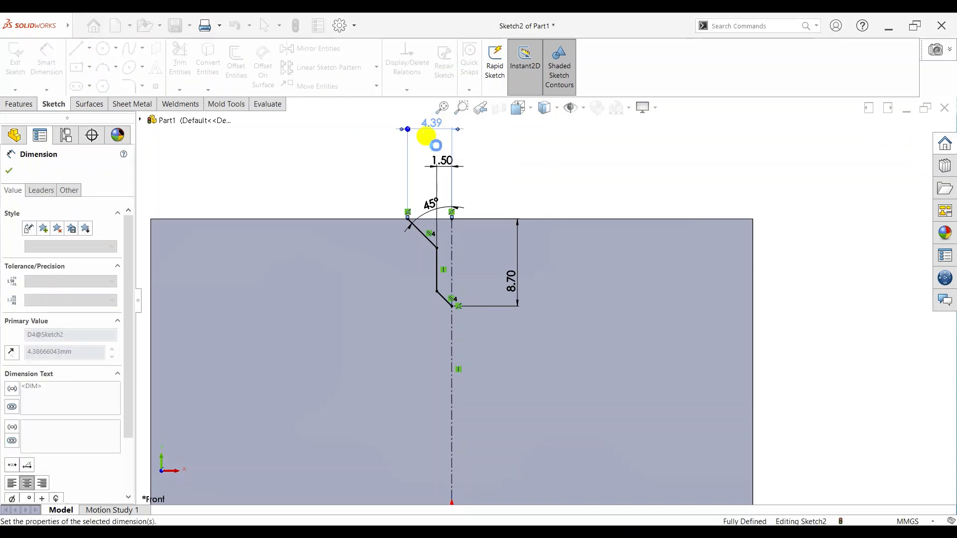
pyautogui.click(436, 267)
pyautogui.click(384, 264)
pyautogui.click(395, 158)
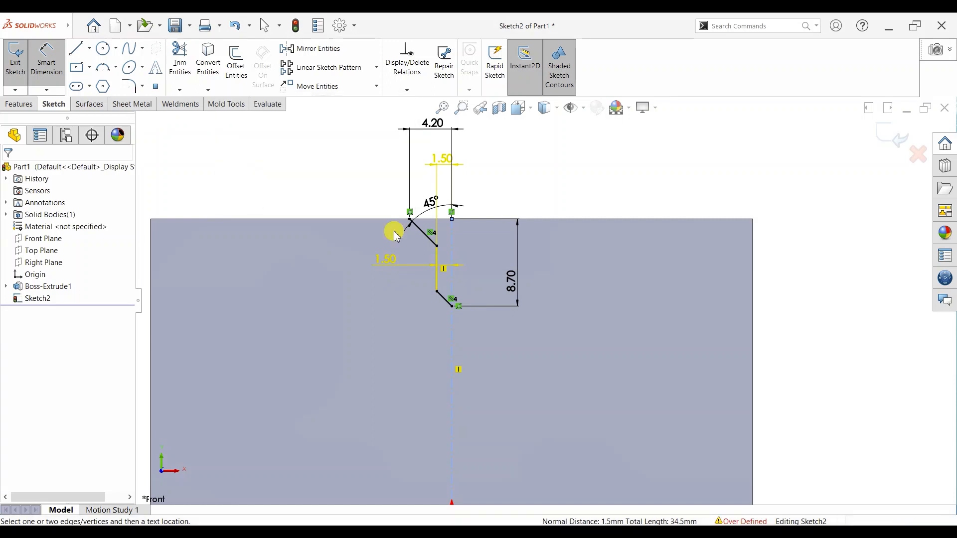
pyautogui.moveTo(391, 265); pyautogui.dragTo(402, 284)
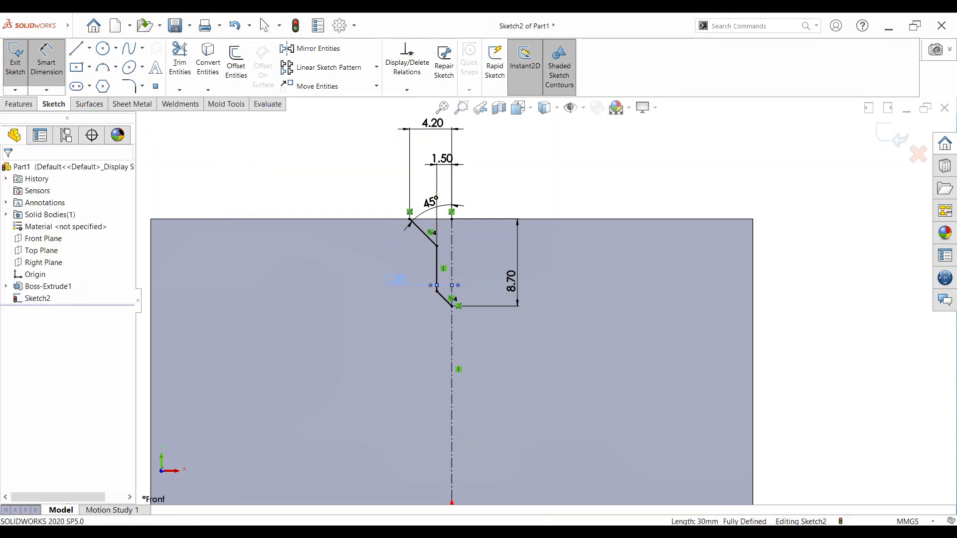
pyautogui.press('Delete')
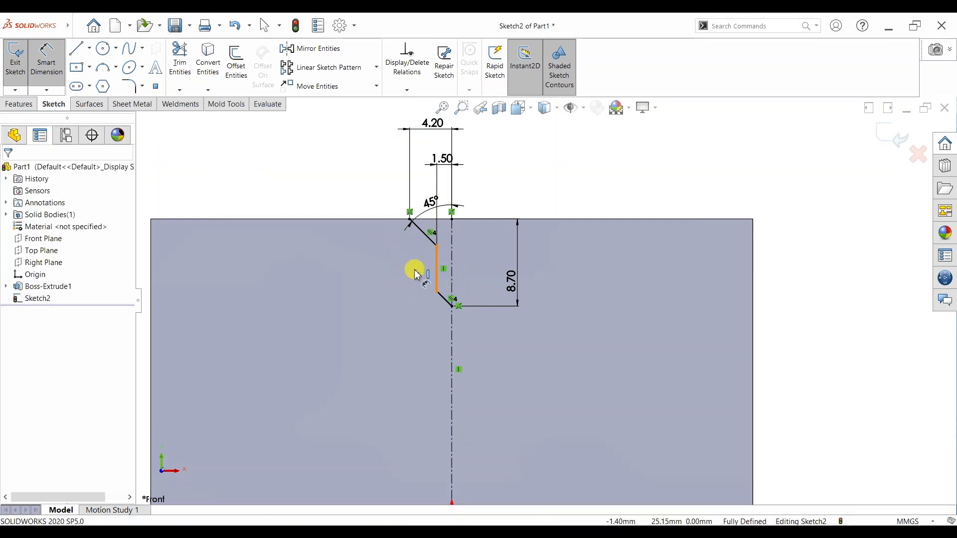
# Add a driven dimension for the length of the profile's vertical line and finish dimensioning.
pyautogui.click(415, 274)
pyautogui.click(412, 269)
pyautogui.click(397, 158)
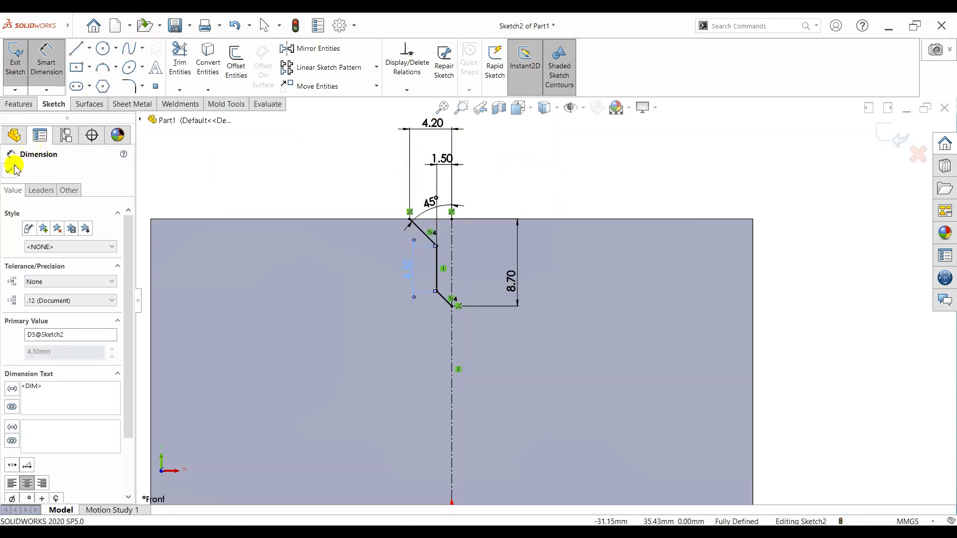
pyautogui.click(10, 170)
pyautogui.click(76, 48)
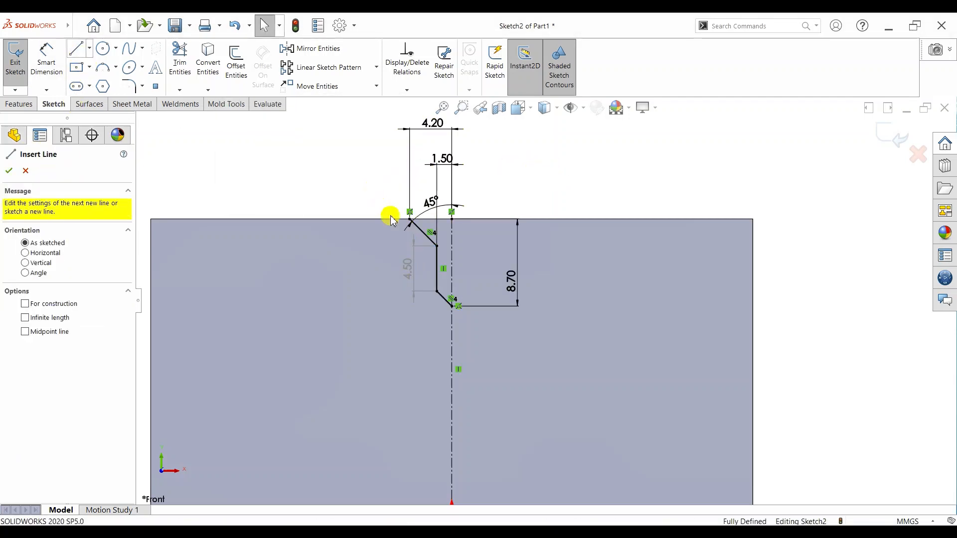
pyautogui.click(406, 219)
pyautogui.press('Escape')
pyautogui.press('Escape')
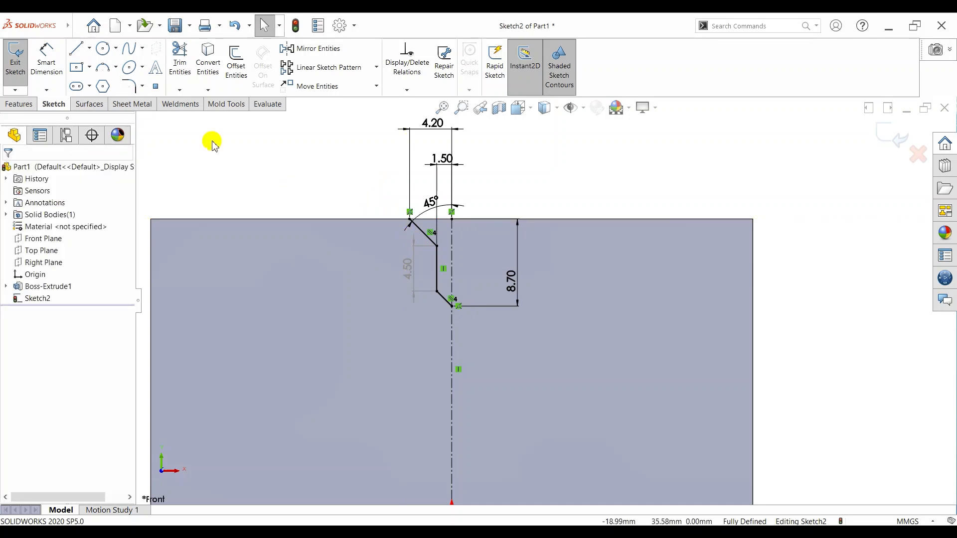
# Close the profile with a horizontal line along the block's top edge and a vertical line down the centerline to its lower endpoint.
pyautogui.click(77, 50)
pyautogui.click(410, 218)
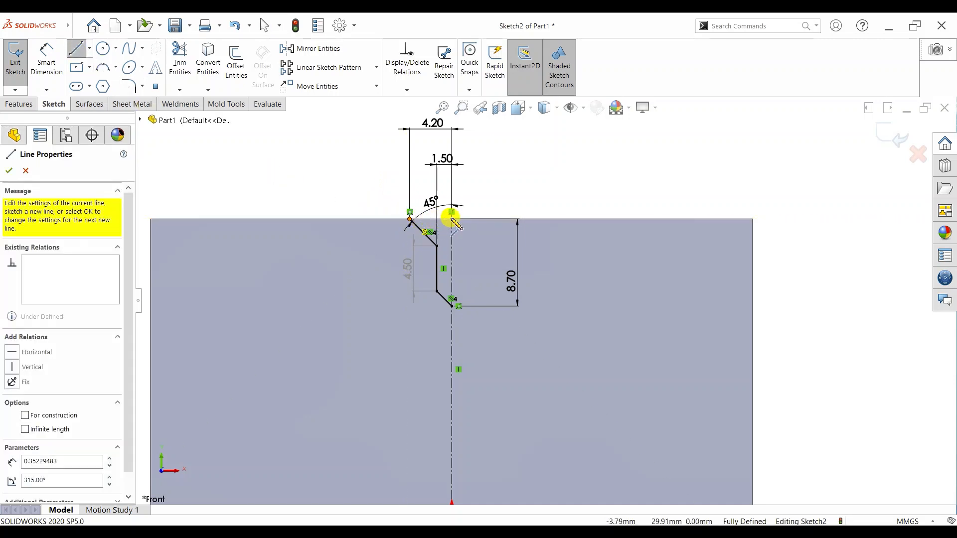
pyautogui.click(451, 219)
pyautogui.click(451, 306)
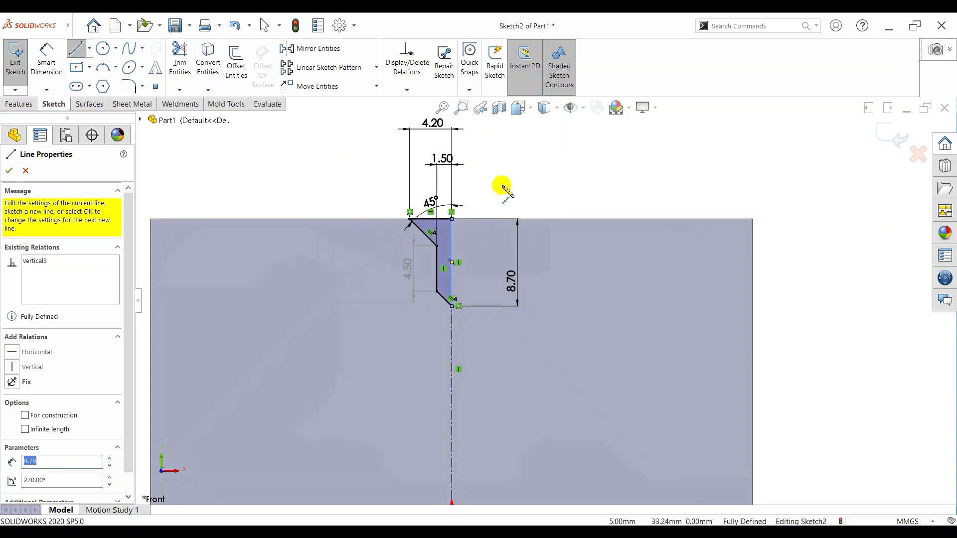
pyautogui.rightClick(503, 188)
pyautogui.click(518, 193)
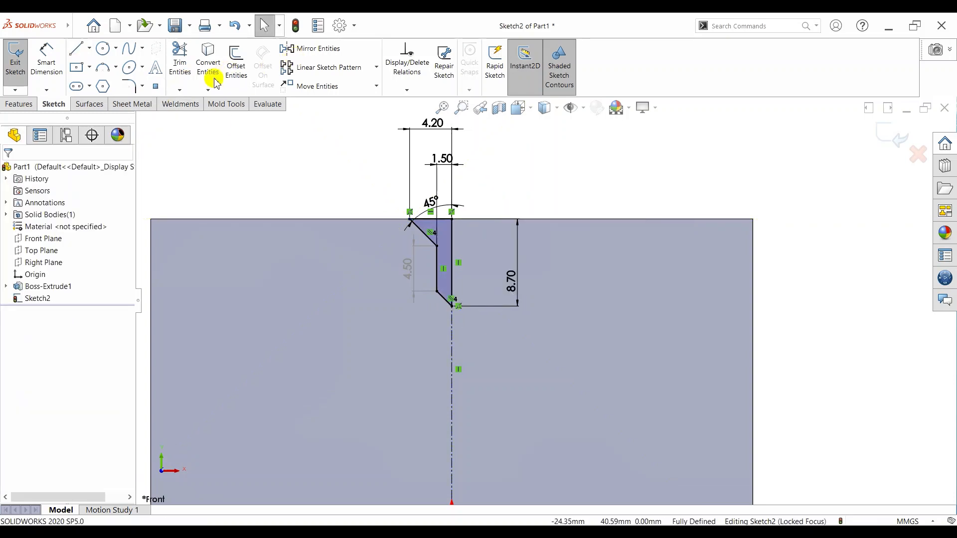
# Cut the closed stepped profile out of the block with a Revolved Cut.
pyautogui.click(36, 105)
pyautogui.click(249, 74)
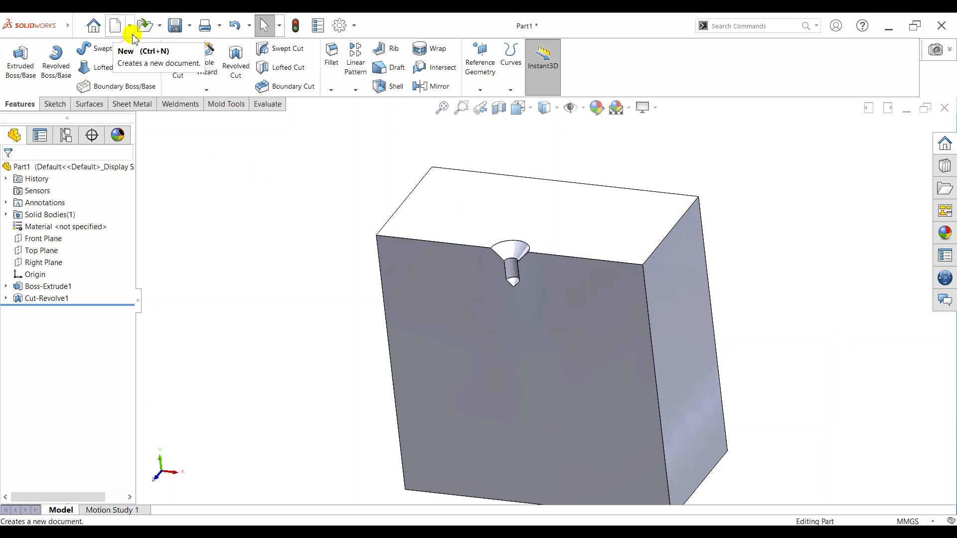
# Save the part in the Practice folder as "cavity box".
pyautogui.click(189, 25)
pyautogui.click(191, 57)
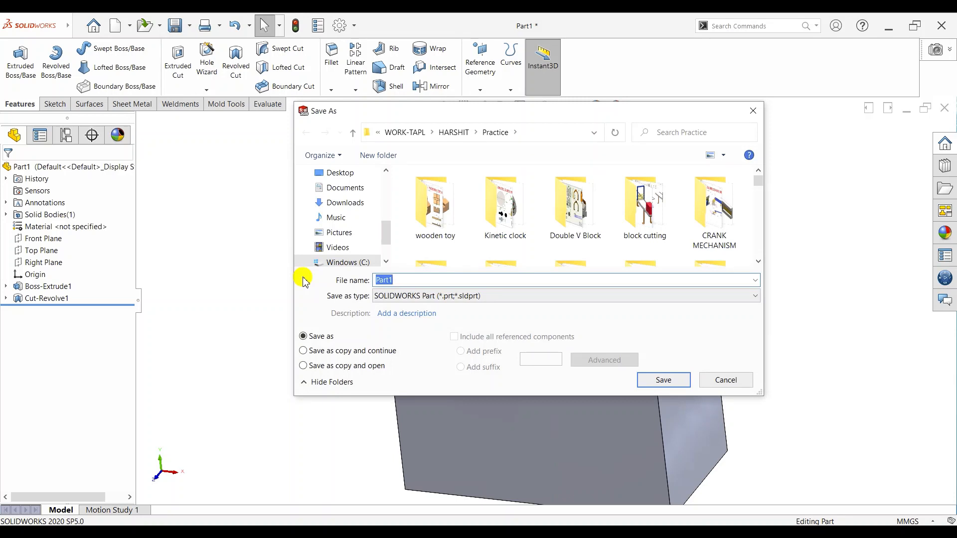
pyautogui.write('cav')
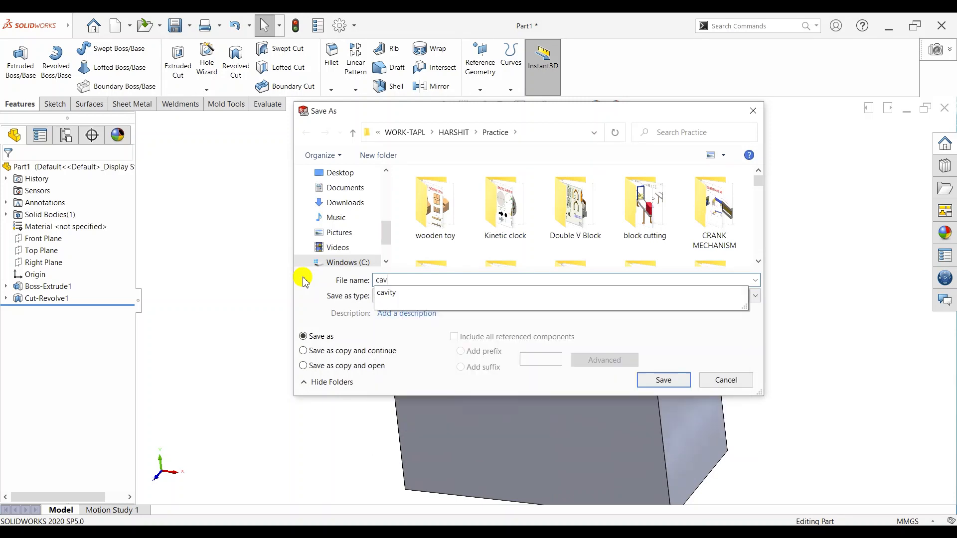
pyautogui.write('ity box')
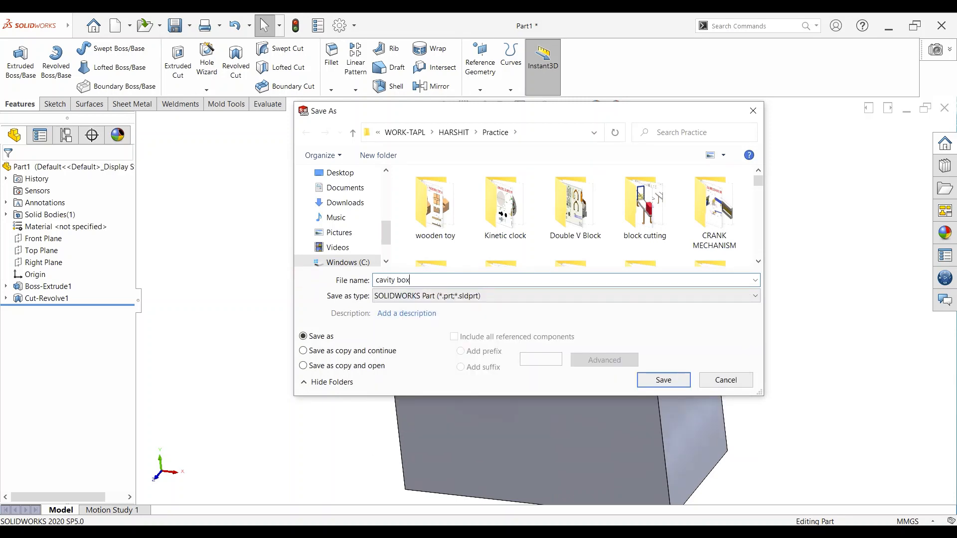
pyautogui.click(648, 386)
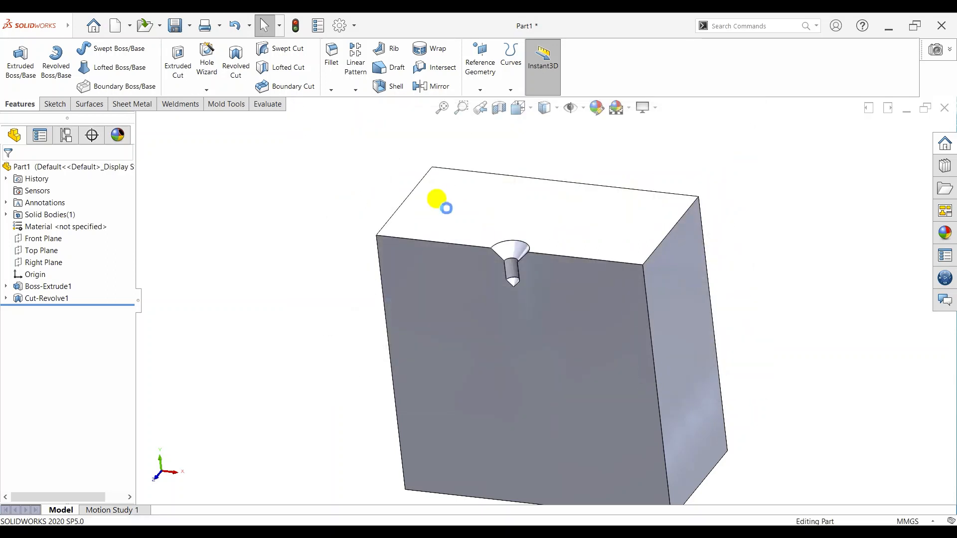
# Make a new assembly from the part and place the cavity box as its first component.
pyautogui.click(130, 25)
pyautogui.click(150, 70)
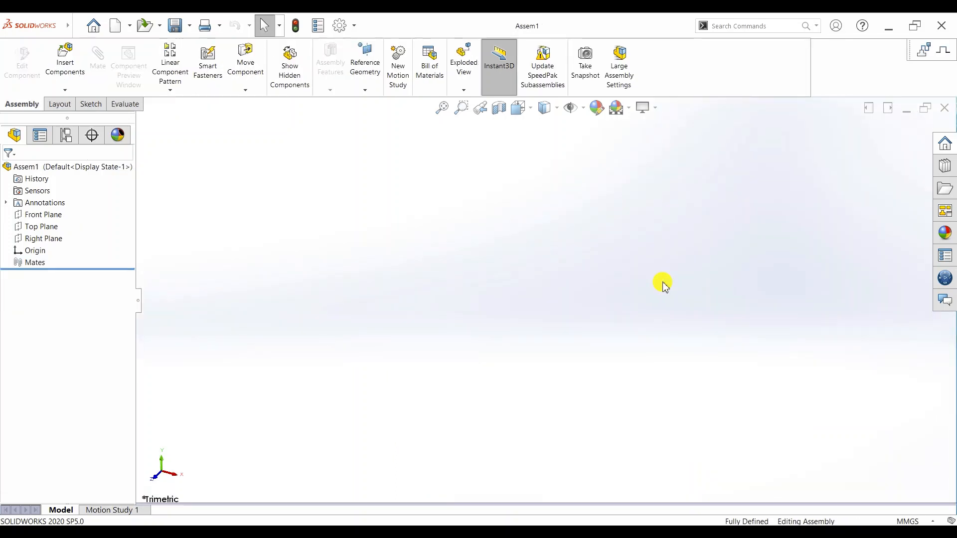
pyautogui.click(566, 271)
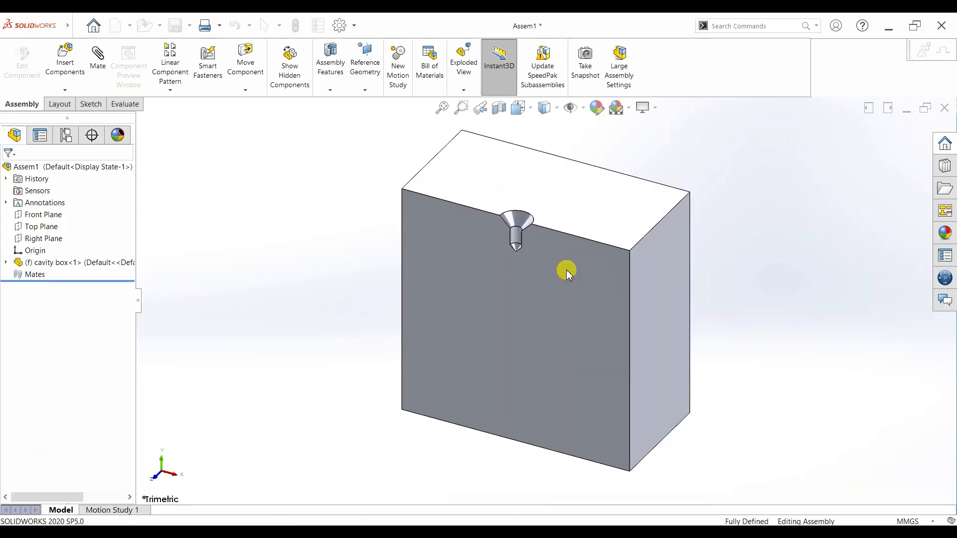
# Change the assembly's scene to a plain white background and float the fixed cavity box component.
pyautogui.click(629, 108)
pyautogui.click(626, 134)
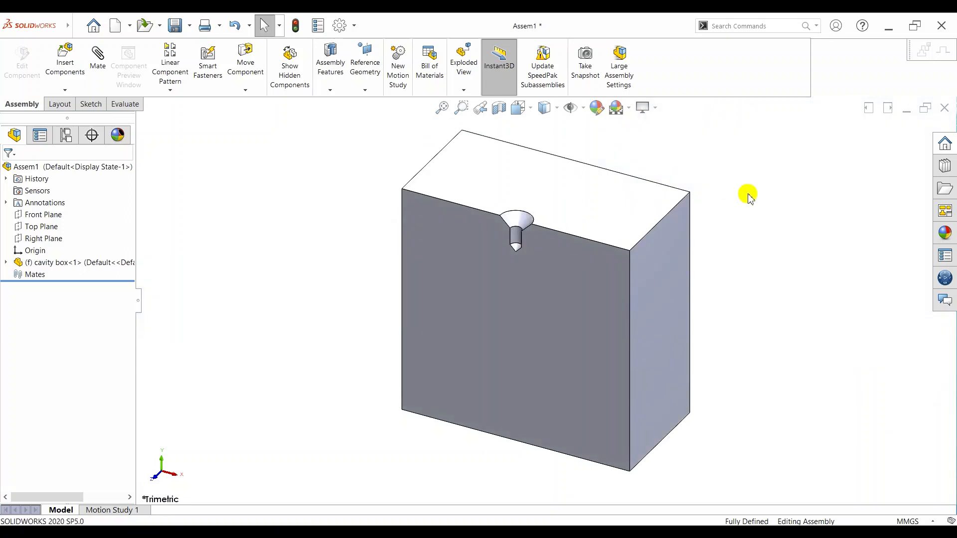
pyautogui.rightClick(609, 206)
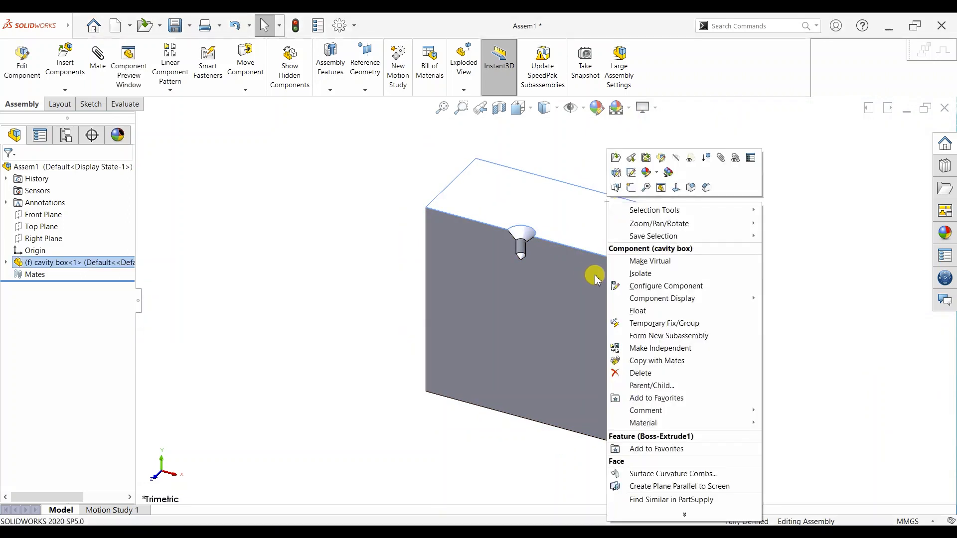
pyautogui.click(638, 311)
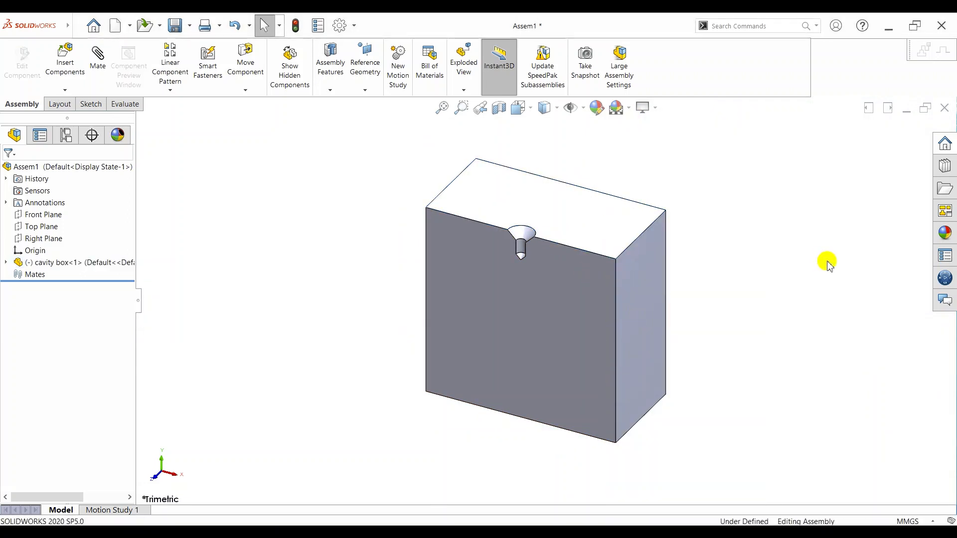
# Mate the assembly's Front Plane coincident with the cavity box's front face that shows the cut.
pyautogui.click(43, 216)
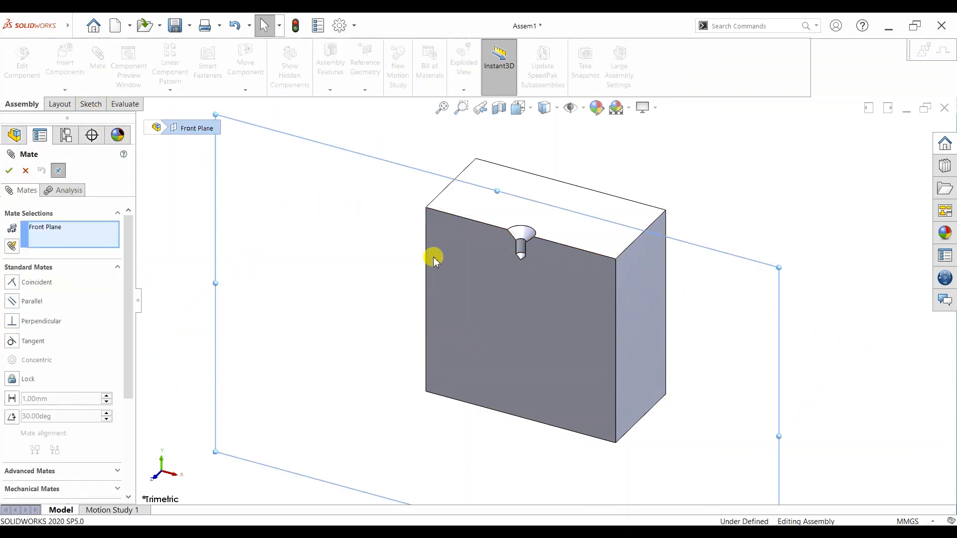
pyautogui.click(509, 289)
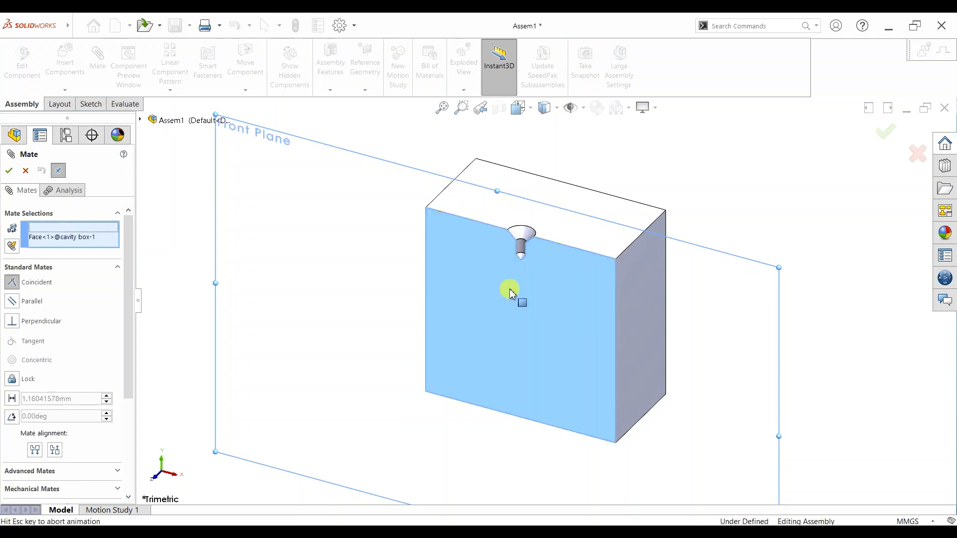
pyautogui.click(641, 332)
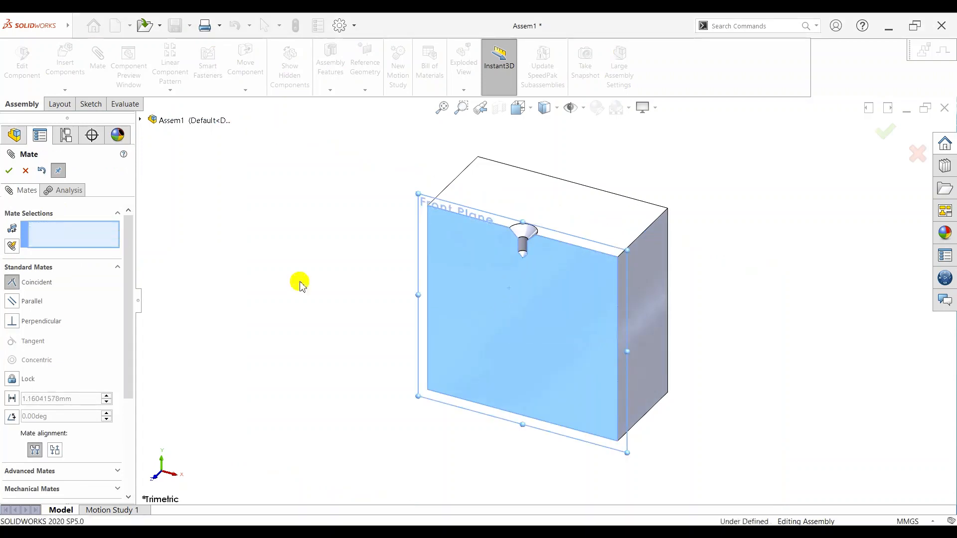
pyautogui.click(141, 121)
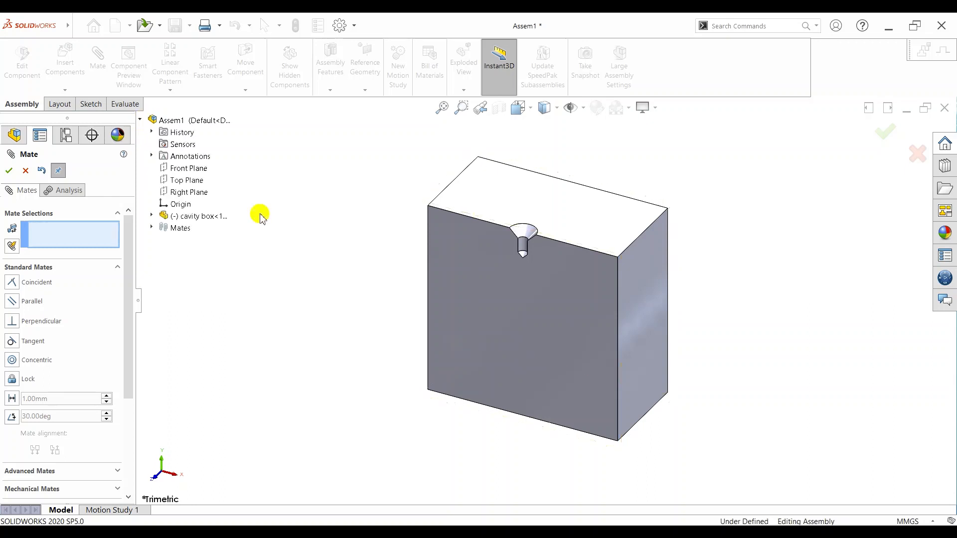
pyautogui.click(188, 192)
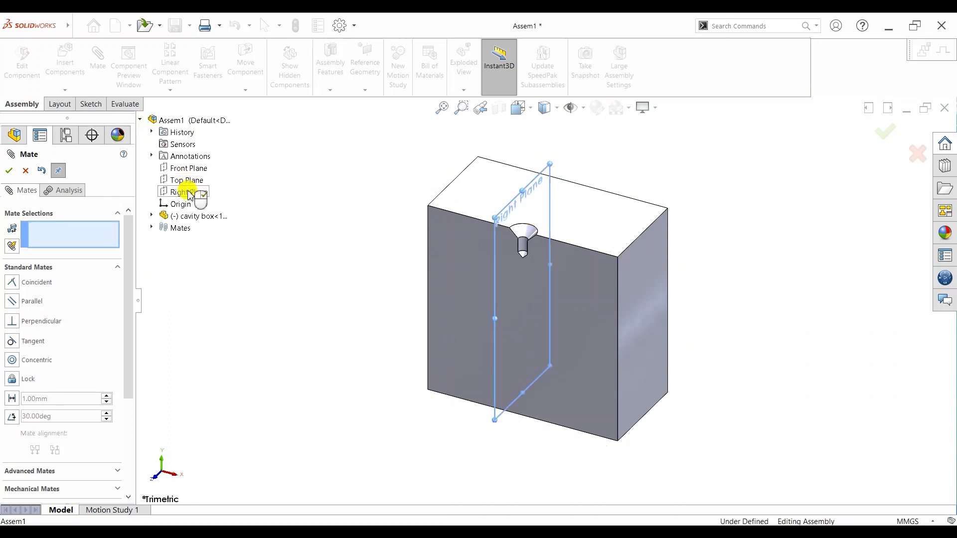
pyautogui.click(152, 216)
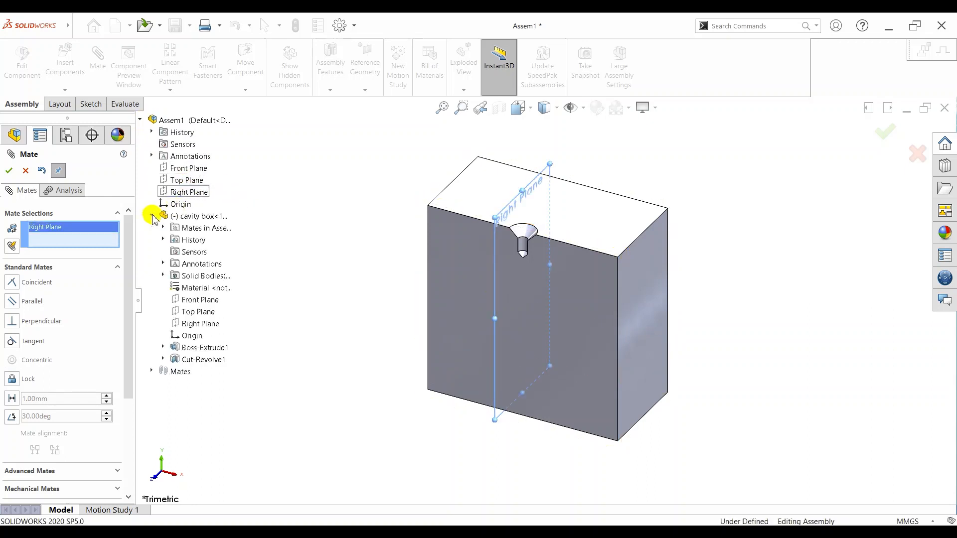
pyautogui.click(189, 324)
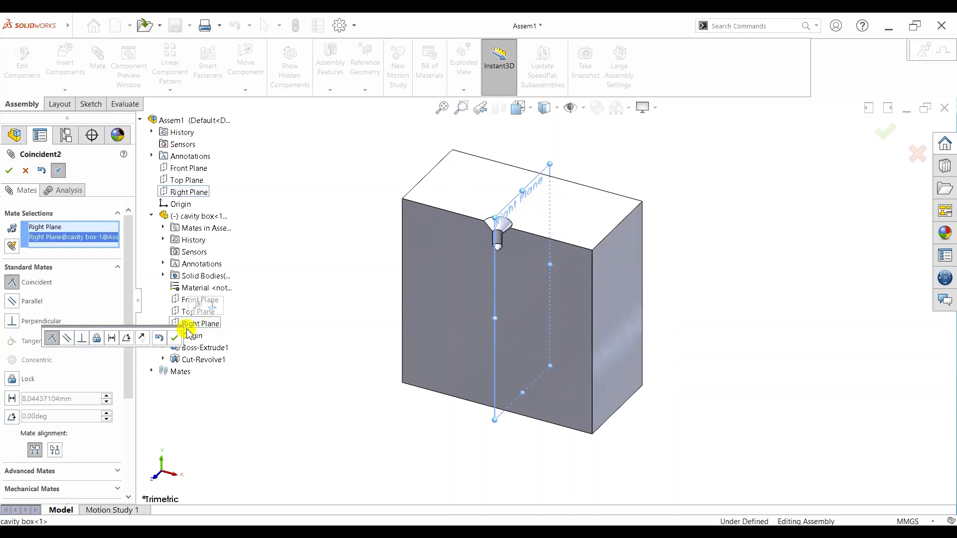
pyautogui.click(179, 183)
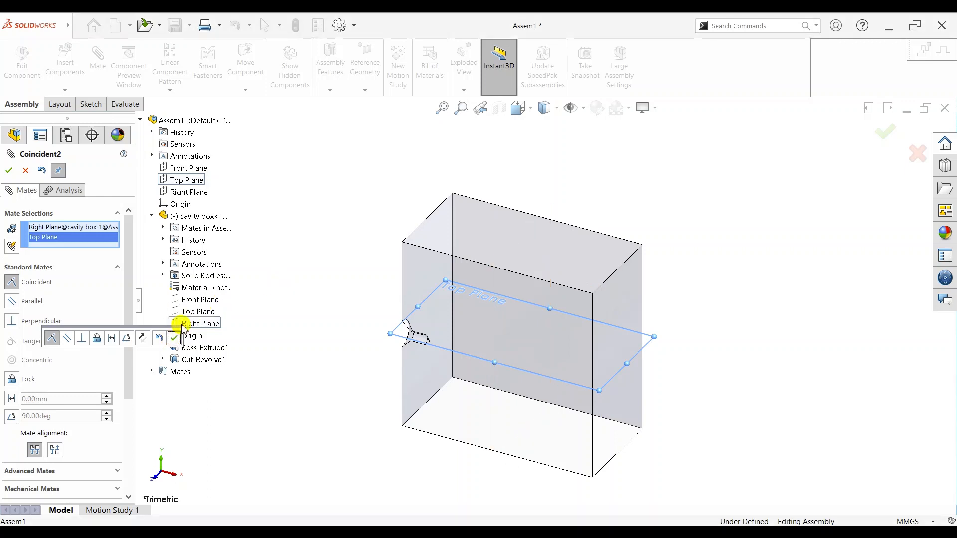
pyautogui.click(26, 171)
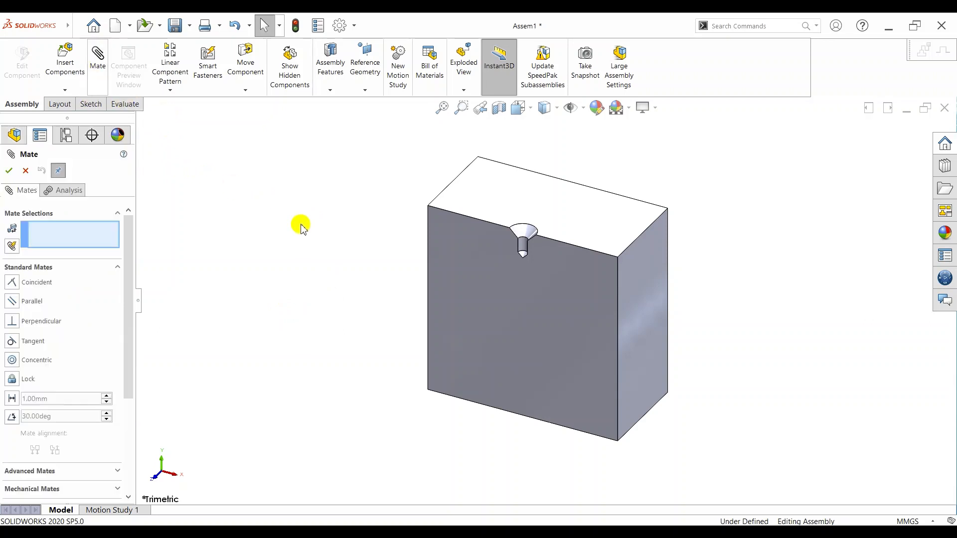
# Mate the cavity box's Top Plane coincident with the assembly's Top Plane.
pyautogui.click(139, 121)
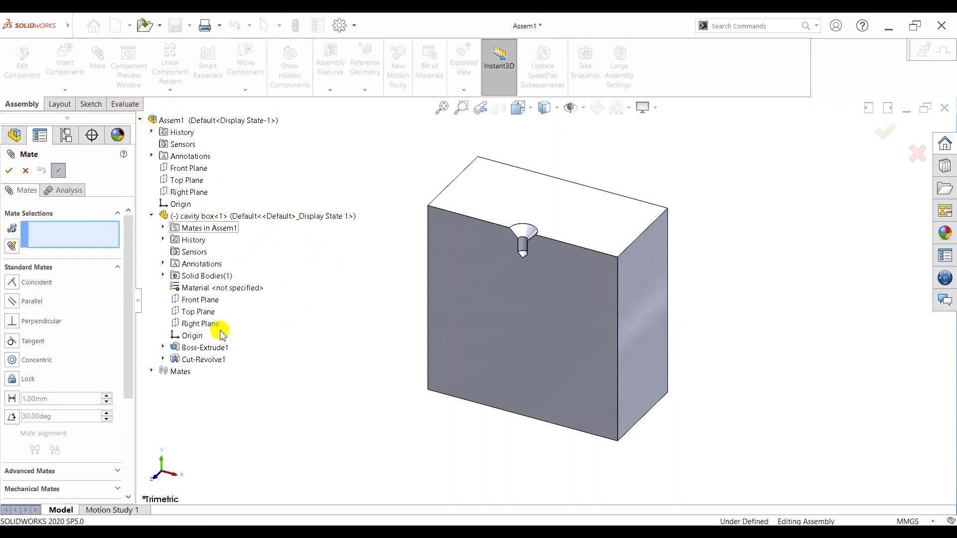
pyautogui.click(198, 313)
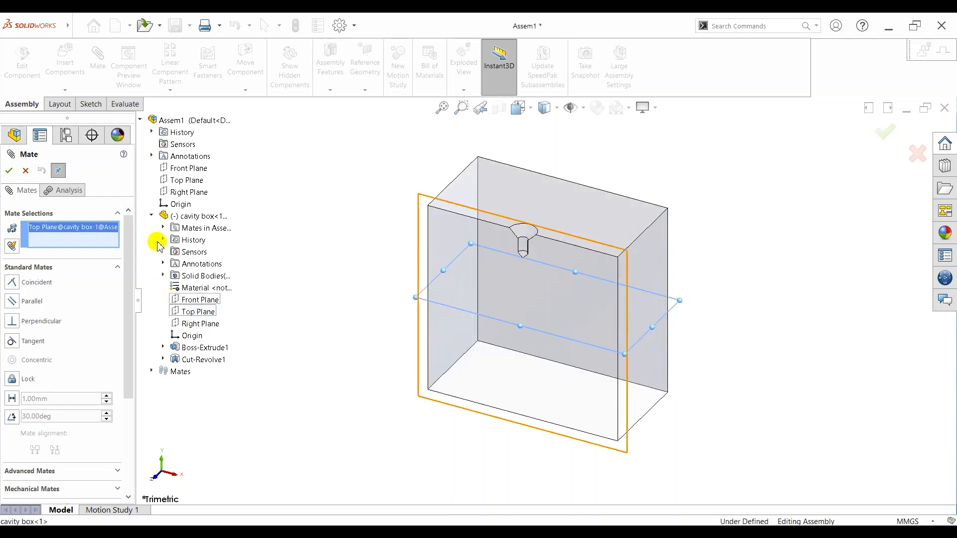
pyautogui.click(181, 180)
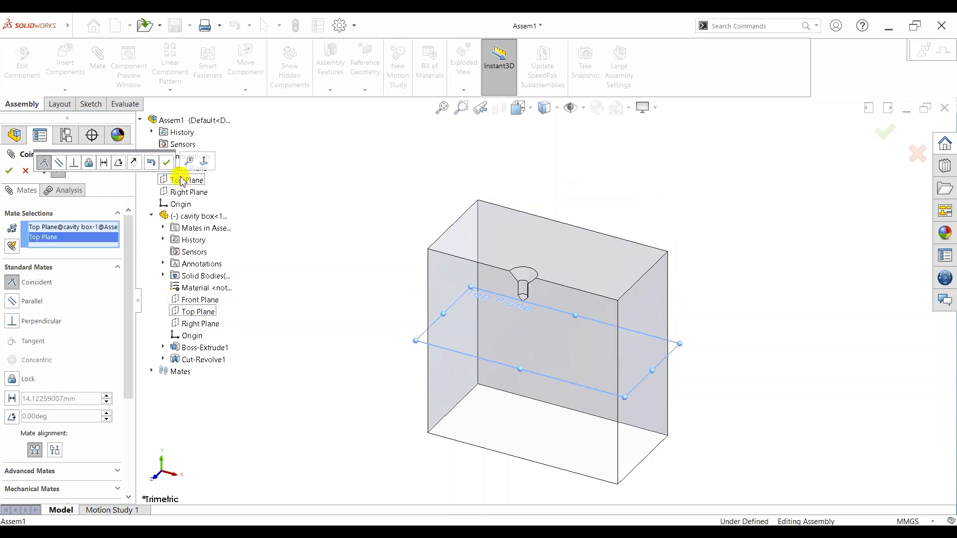
pyautogui.click(169, 163)
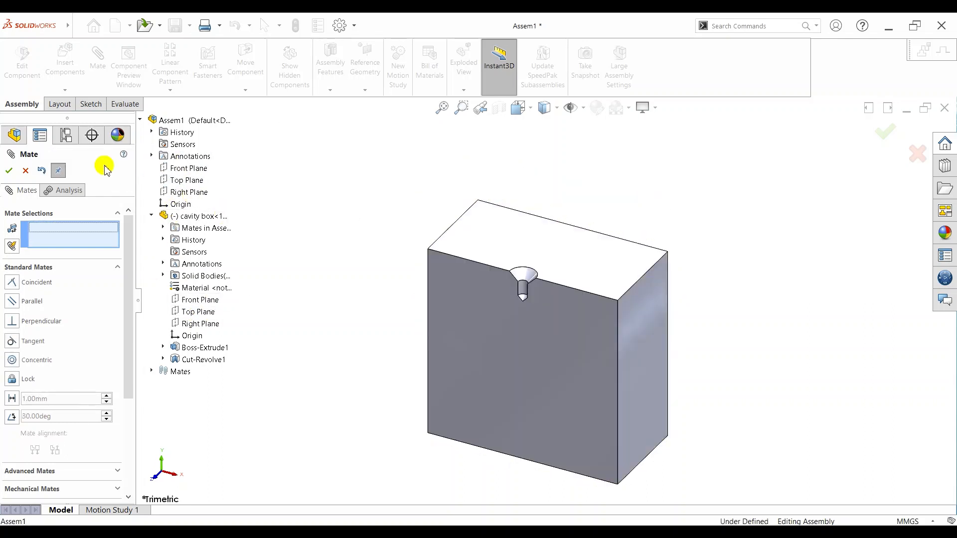
pyautogui.click(12, 172)
# Fix the cavity box component in place in the assembly.
pyautogui.scroll(3, 535, 359)
pyautogui.scroll(-2, 711, 422)
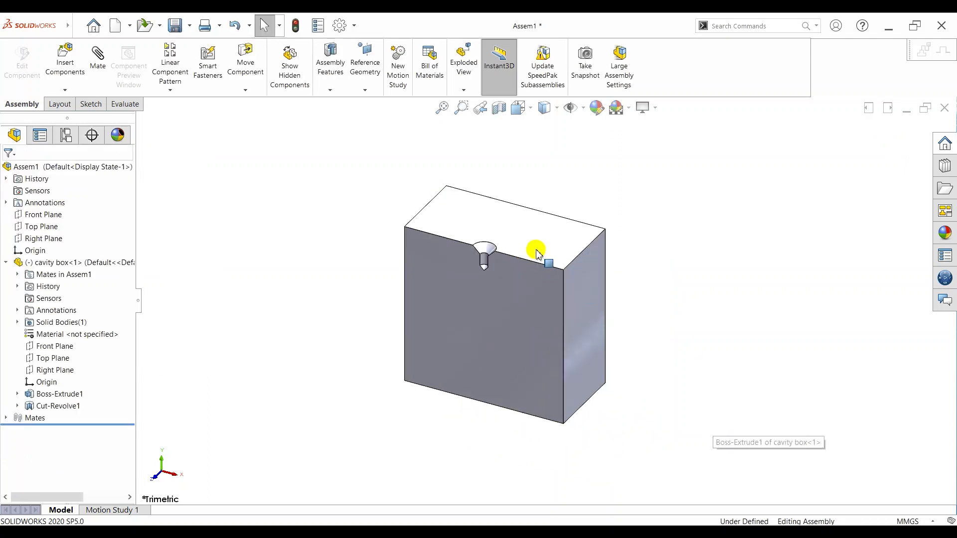
pyautogui.rightClick(537, 253)
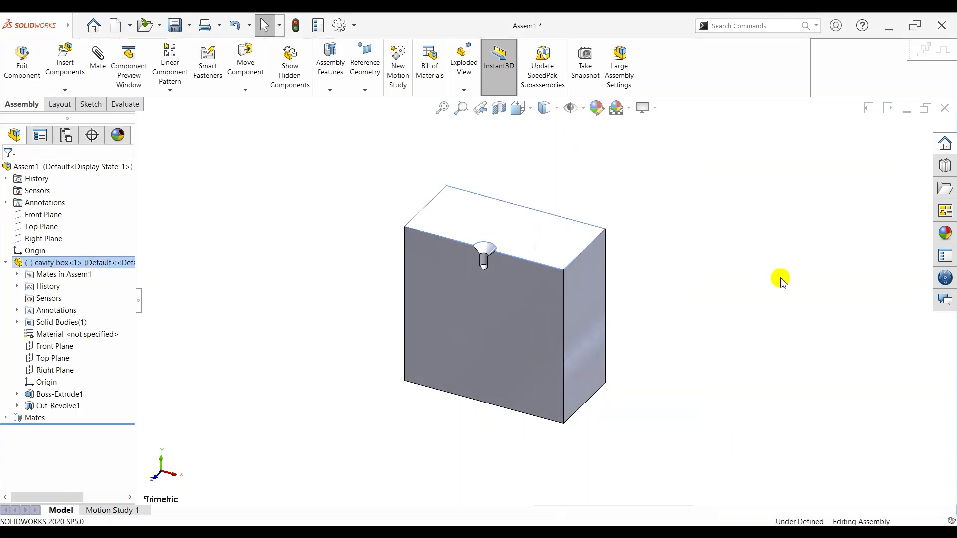
pyautogui.scroll(-2, 375, 392)
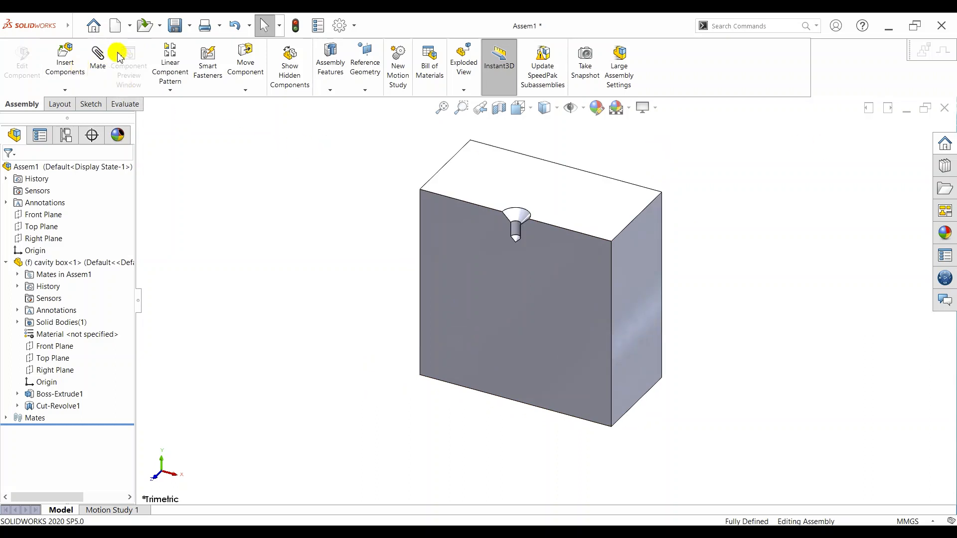
# Insert the open GOLF BALL part into the assembly and place it freely beside the cavity box.
pyautogui.click(65, 57)
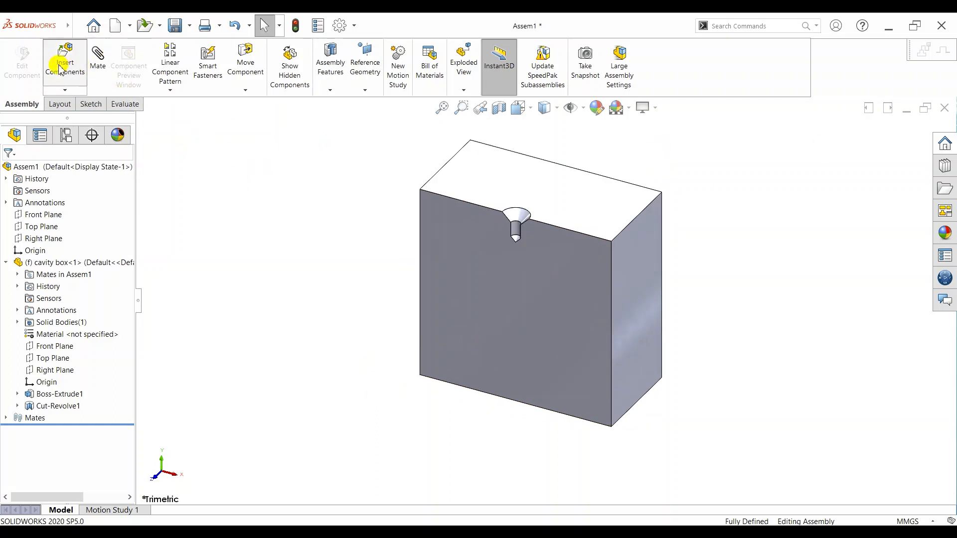
pyautogui.click(38, 319)
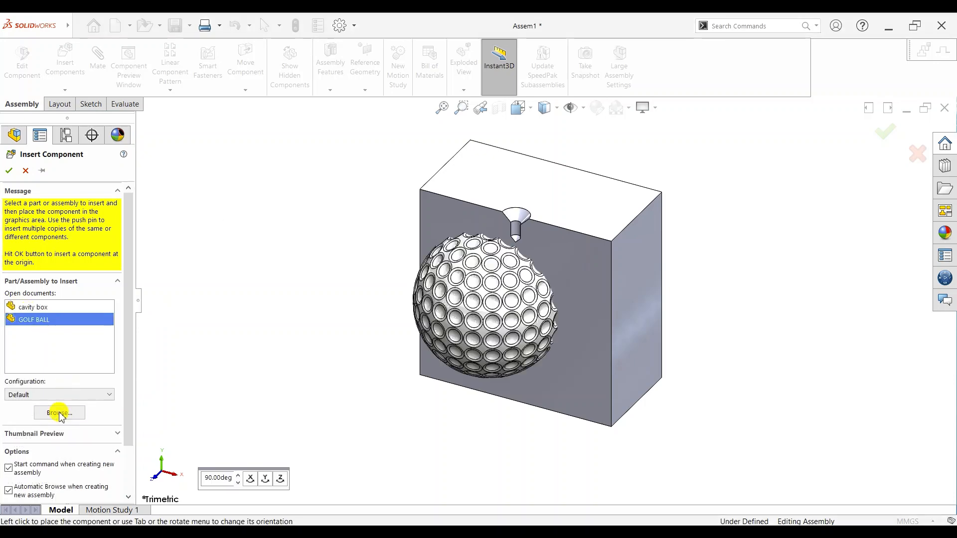
pyautogui.click(329, 197)
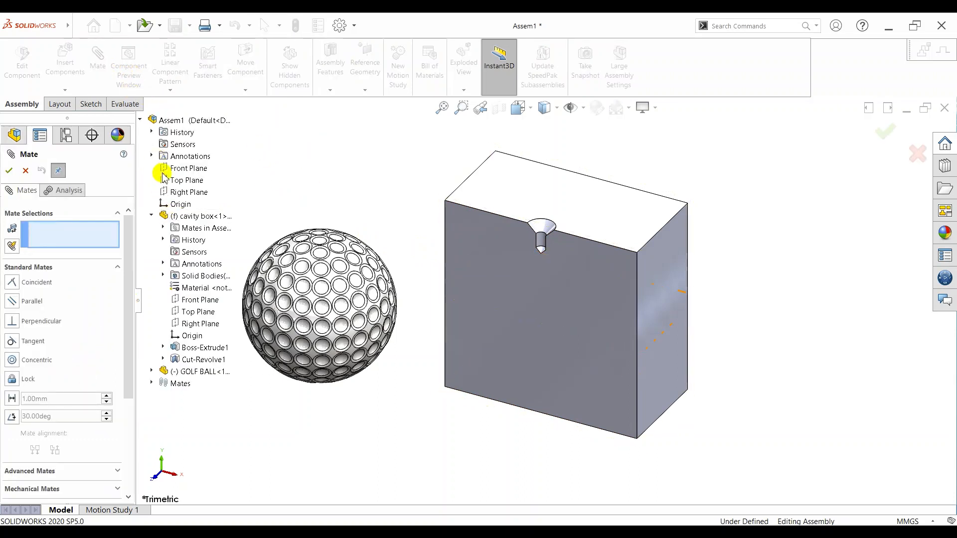
# Mate the cavity box's Front Plane coincident with the golf ball's Front Plane.
pyautogui.click(152, 156)
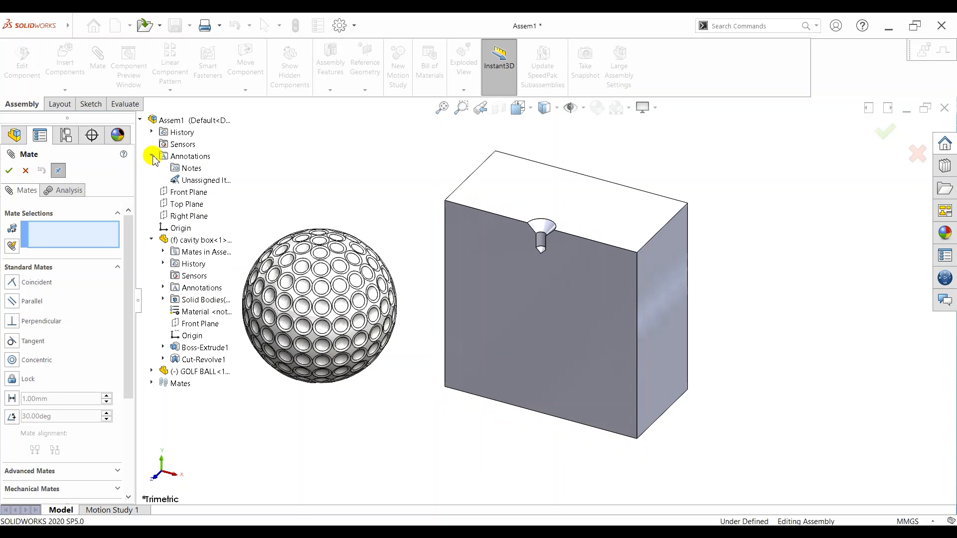
pyautogui.click(143, 120)
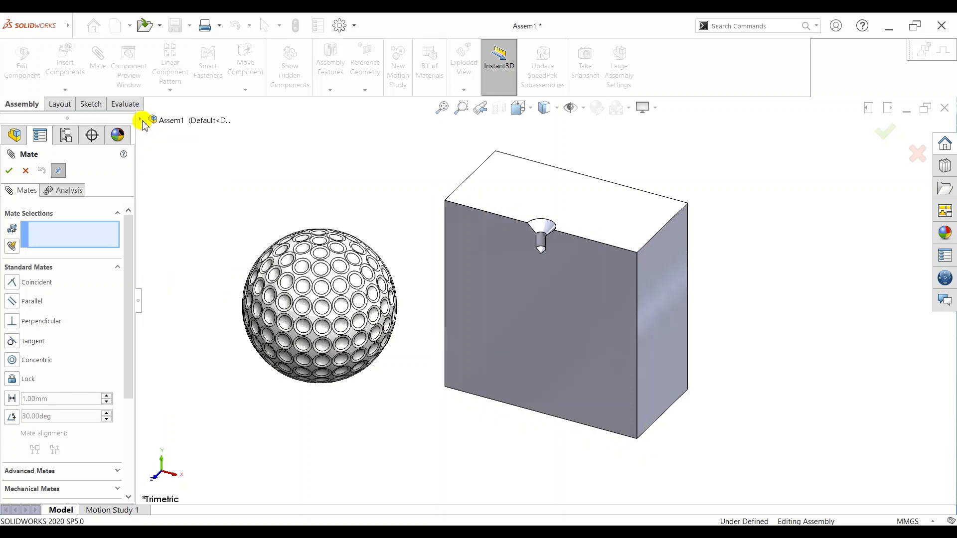
pyautogui.click(141, 121)
pyautogui.click(152, 157)
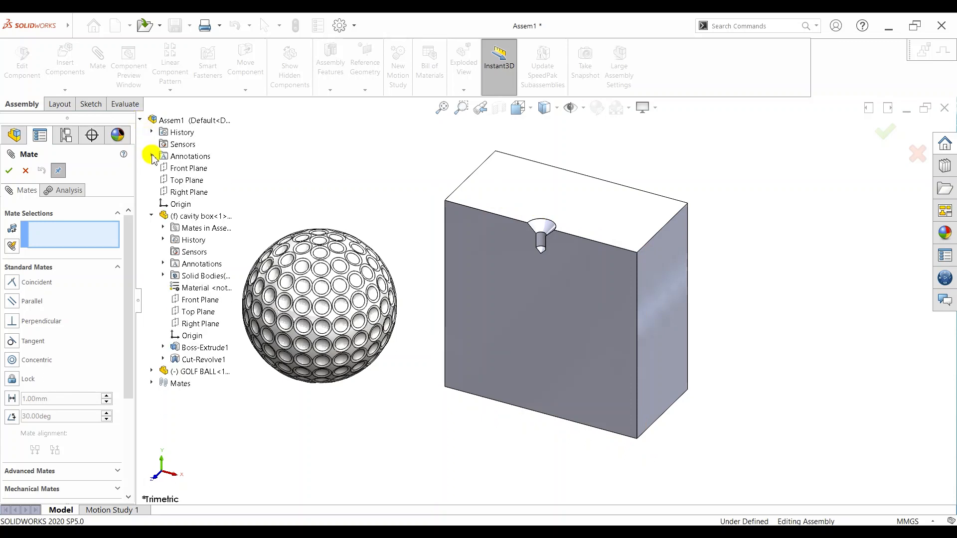
pyautogui.click(191, 301)
pyautogui.click(152, 371)
pyautogui.scroll(-6, 170, 388)
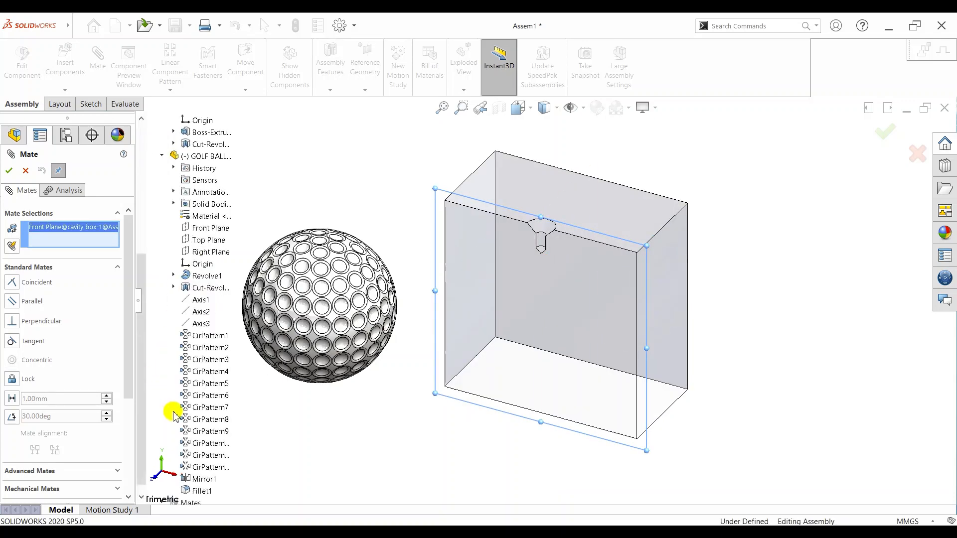
pyautogui.click(201, 228)
pyautogui.click(189, 213)
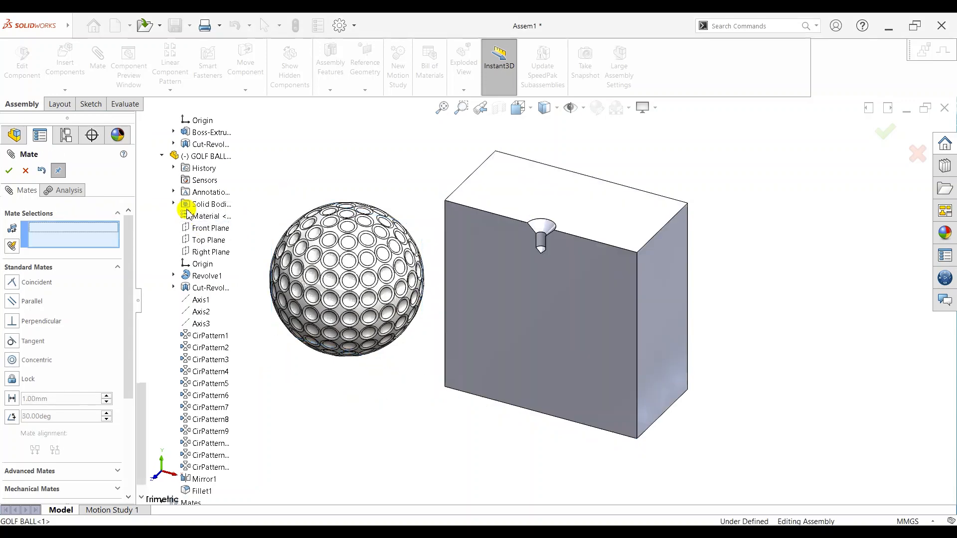
# Mate the Right Planes of the cavity box and the golf ball coincident.
pyautogui.scroll(3, 210, 137)
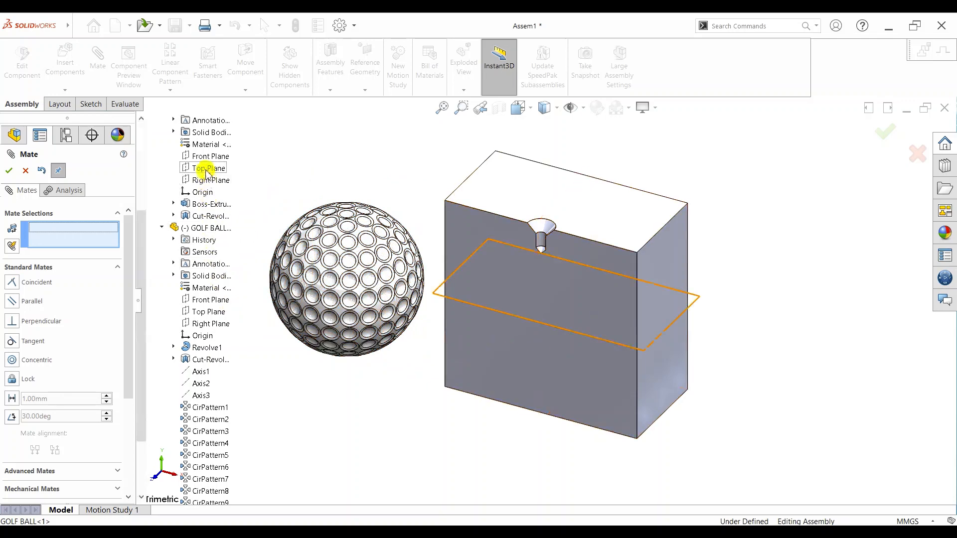
pyautogui.click(204, 180)
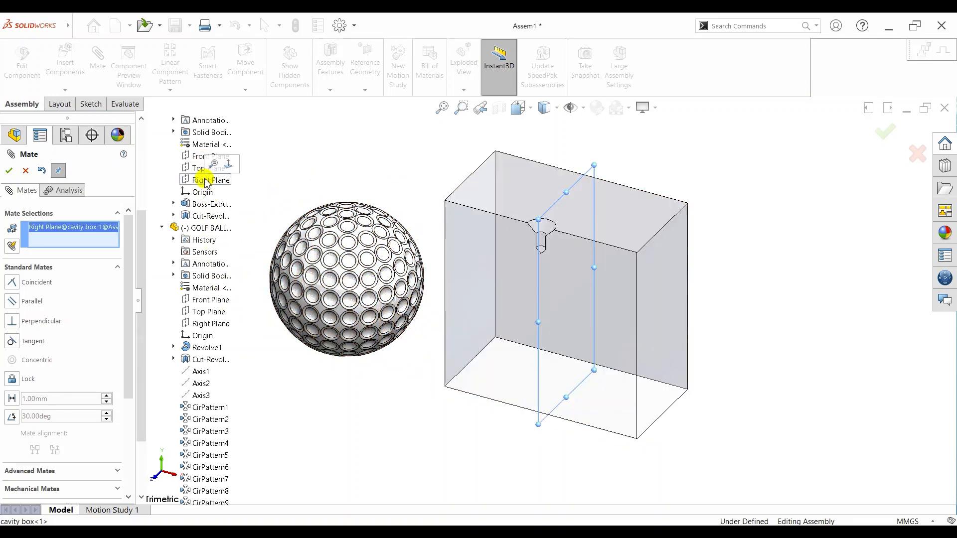
pyautogui.click(204, 323)
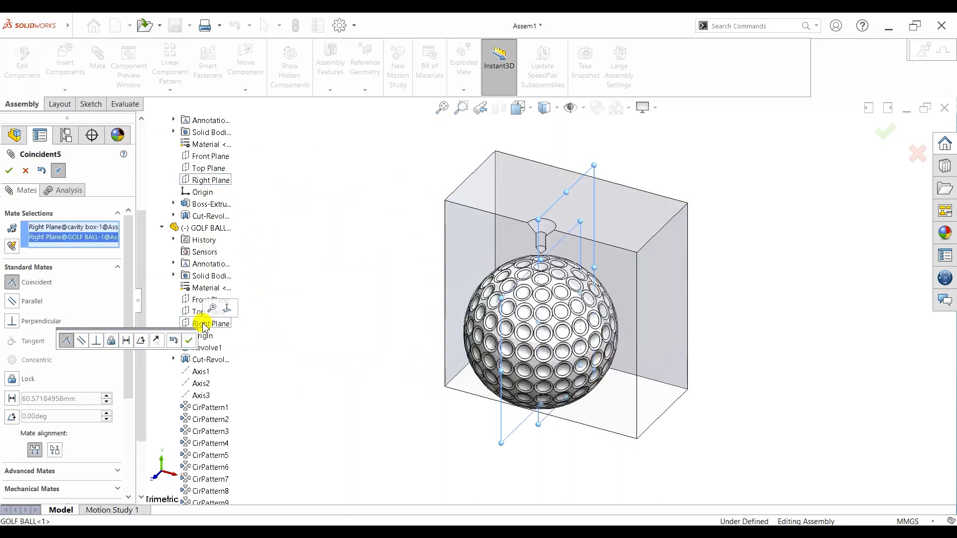
pyautogui.click(189, 340)
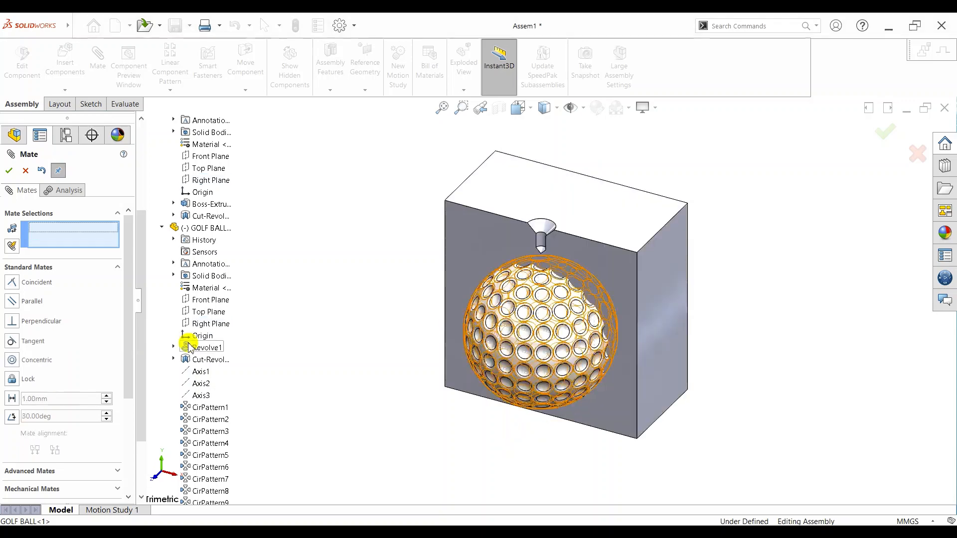
# Mate the golf ball's Top Plane coincident with the cavity box's Top Plane and finish mating.
pyautogui.click(199, 312)
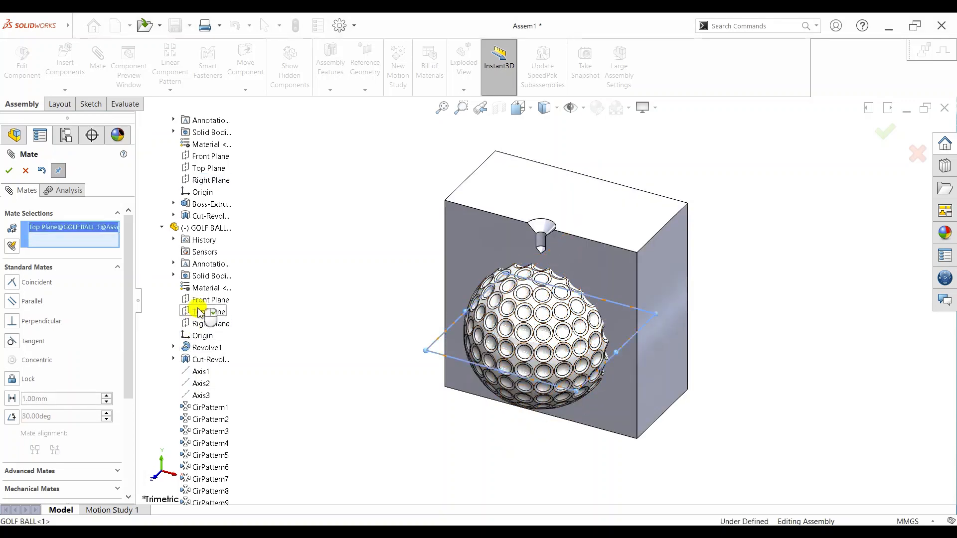
pyautogui.click(200, 169)
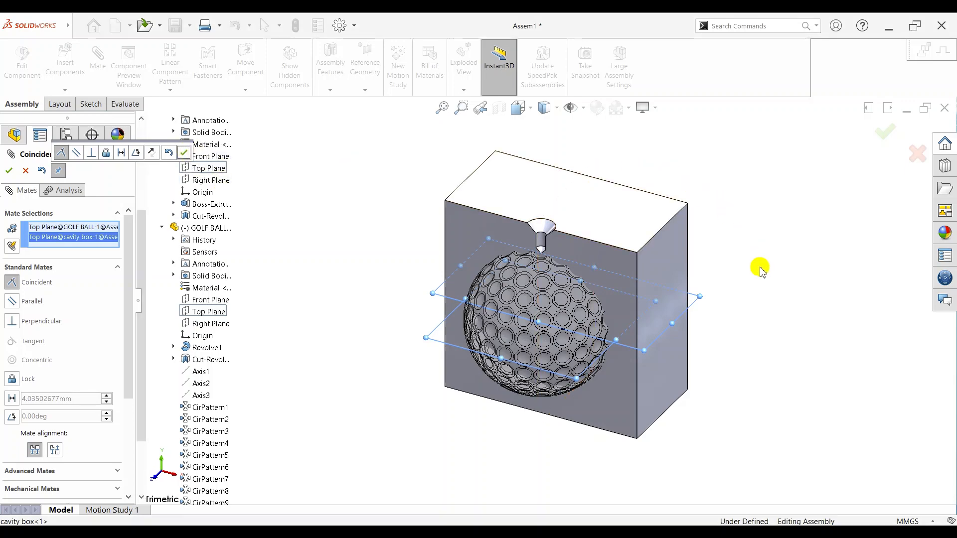
pyautogui.click(186, 154)
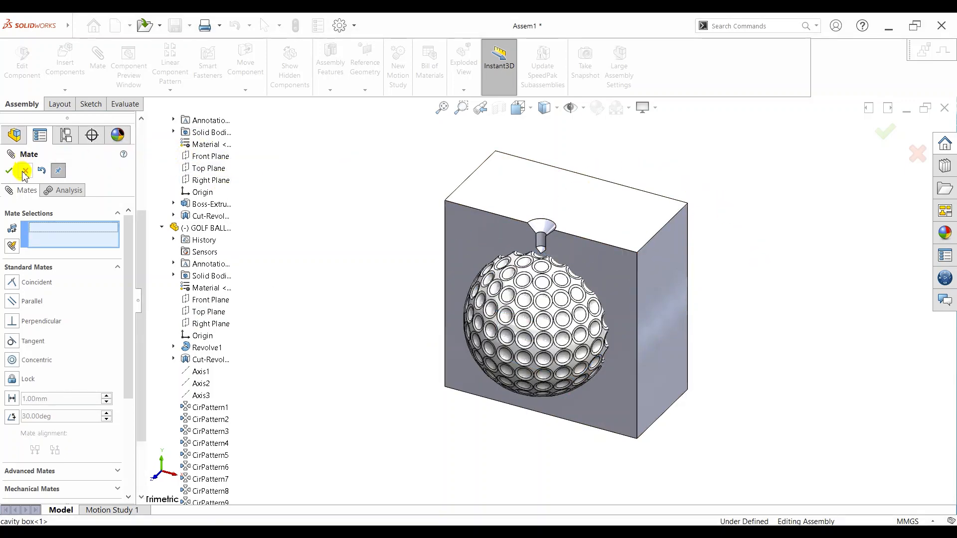
pyautogui.press('Escape')
pyautogui.moveTo(790, 357)
pyautogui.mouseDown(button='middle')
pyautogui.moveTo(799, 310)
pyautogui.moveTo(785, 343)
pyautogui.mouseUp(button='middle')
pyautogui.scroll(-6, 664, 284)
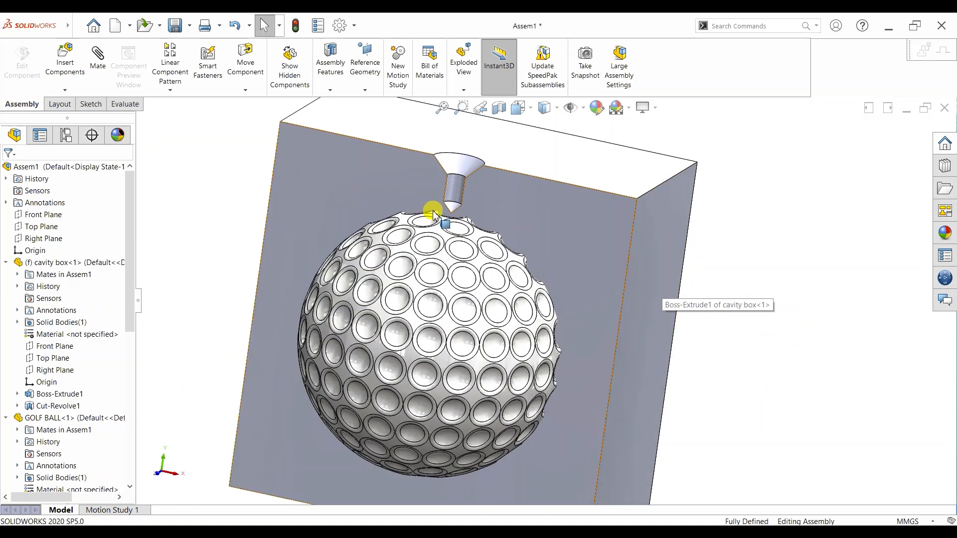
pyautogui.scroll(6, 638, 244)
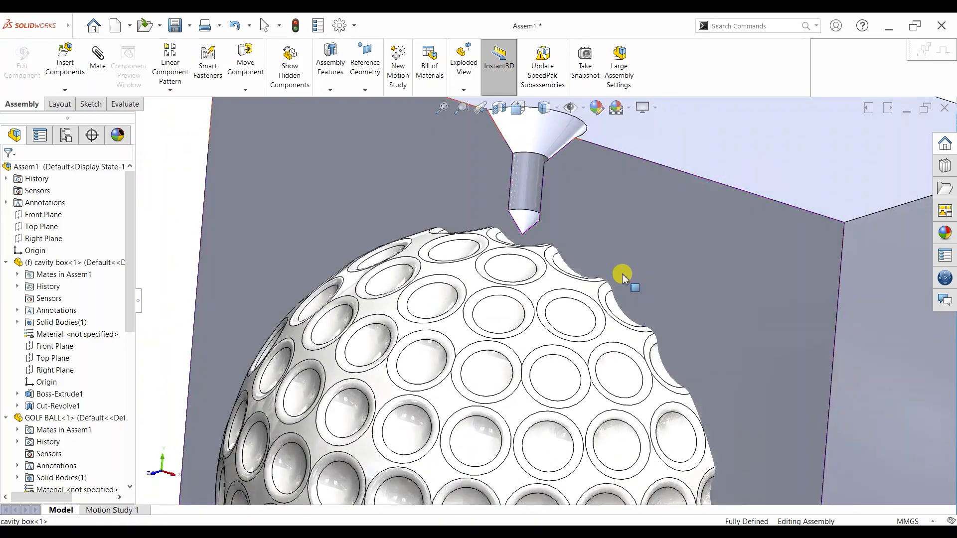
pyautogui.scroll(3, 751, 326)
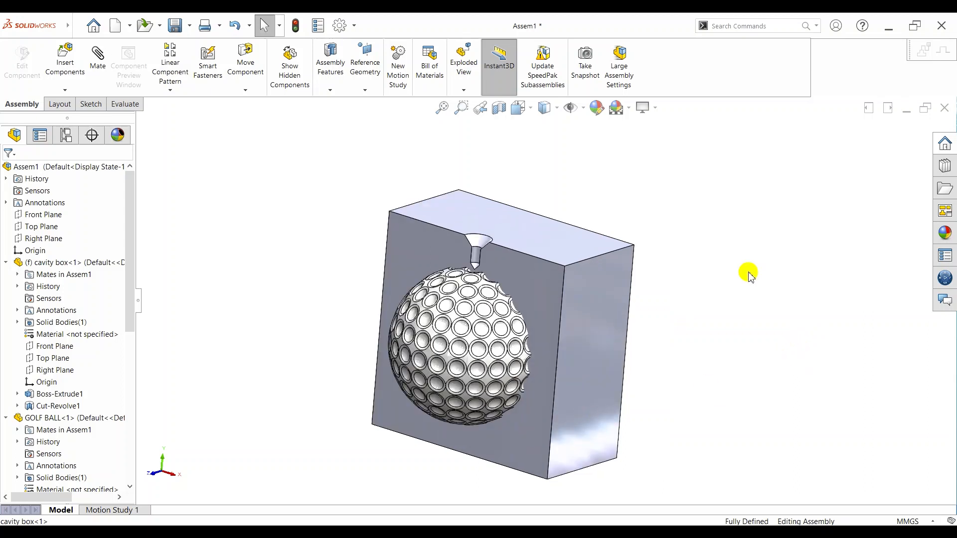
pyautogui.click(120, 26)
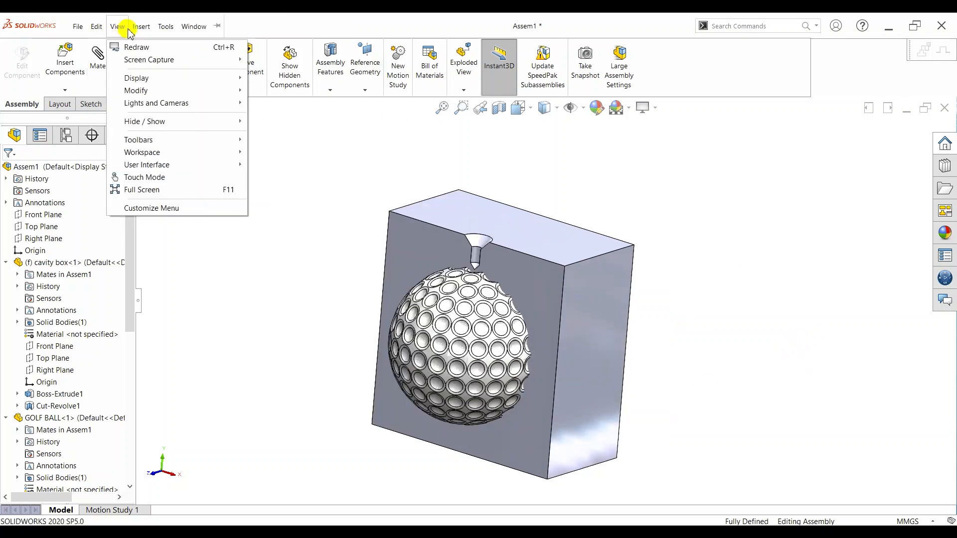
pyautogui.moveTo(136, 29)
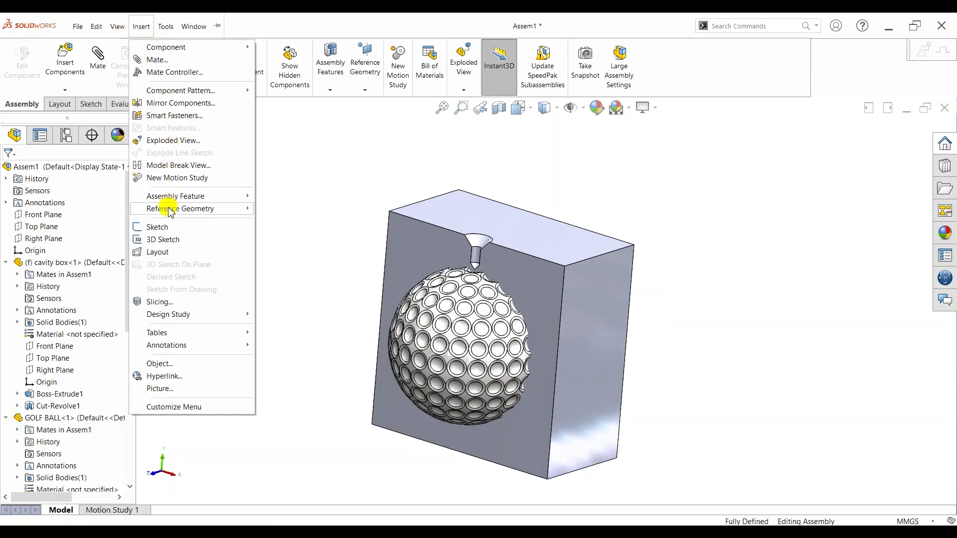
pyautogui.moveTo(171, 92)
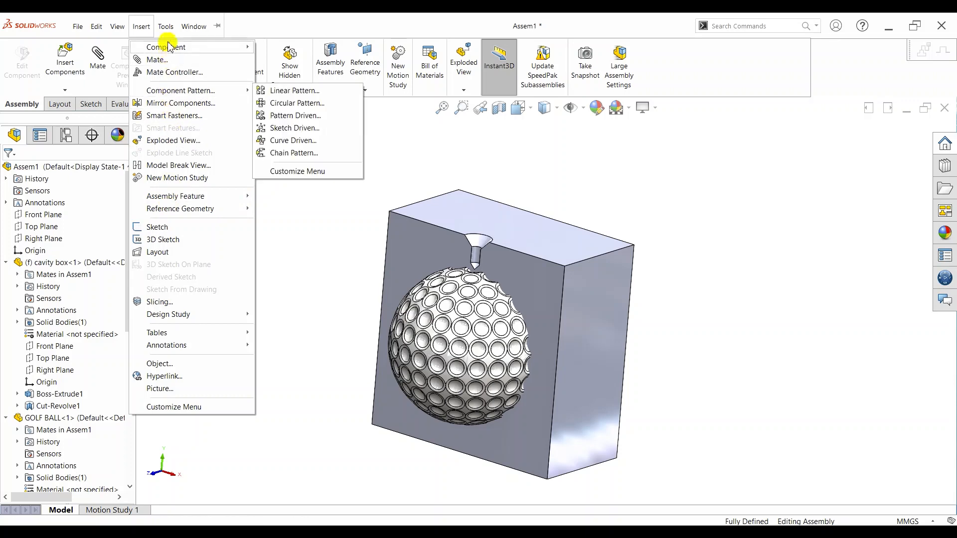
pyautogui.moveTo(166, 32)
pyautogui.click(672, 171)
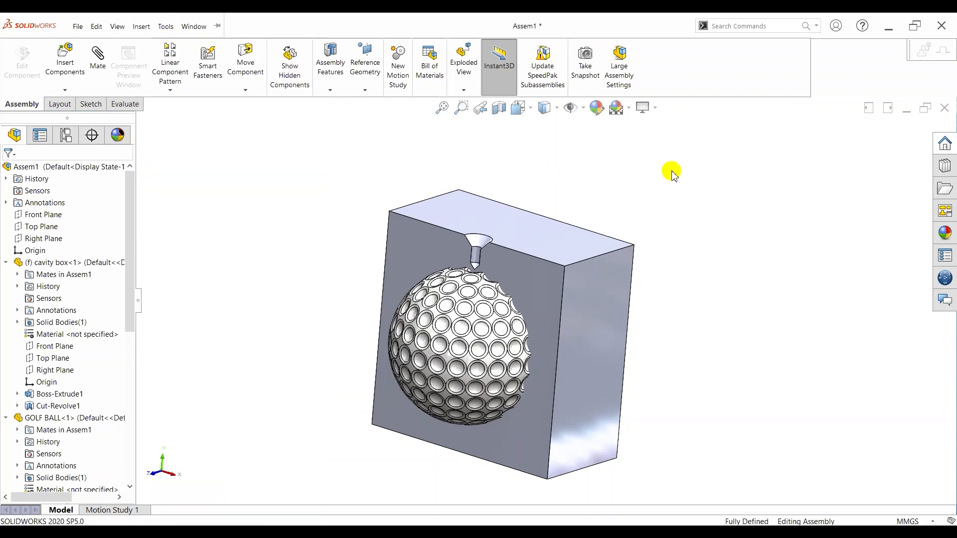
# Save the assembly as Assem1, replacing the existing file and saving all modified components.
pyautogui.click(189, 26)
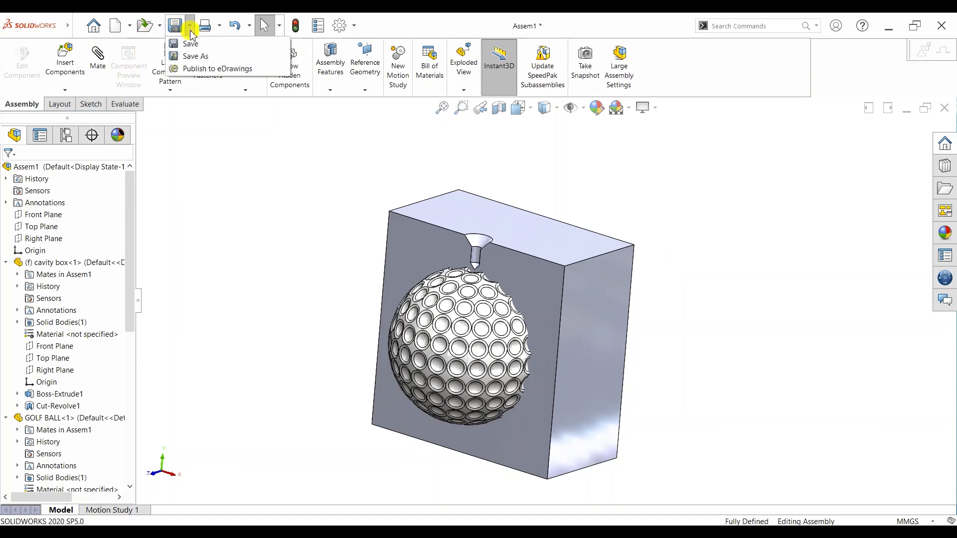
pyautogui.click(195, 56)
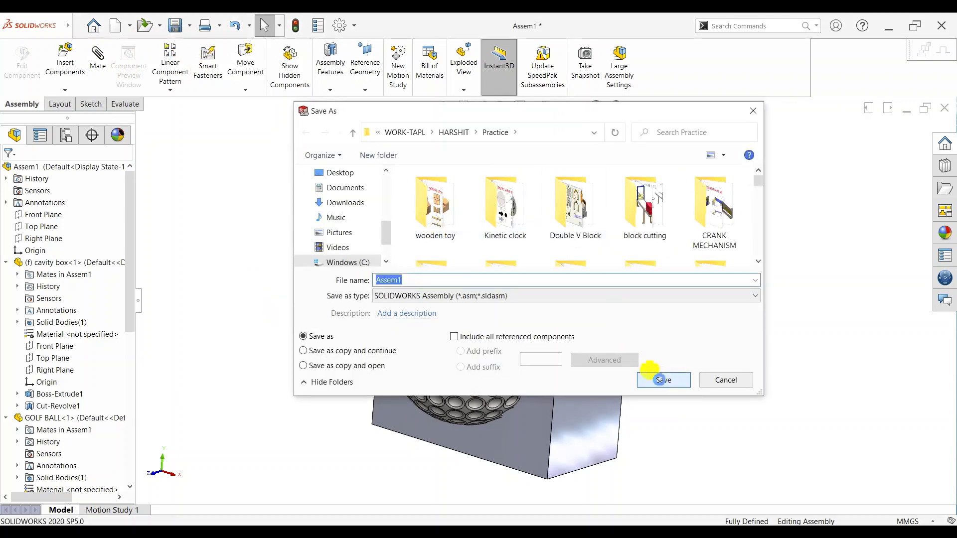
pyautogui.click(663, 380)
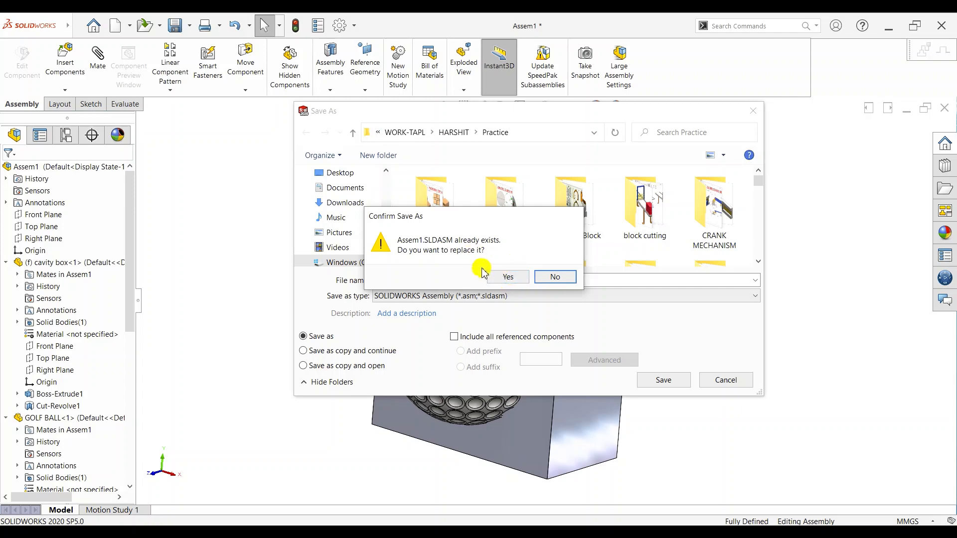
pyautogui.click(508, 277)
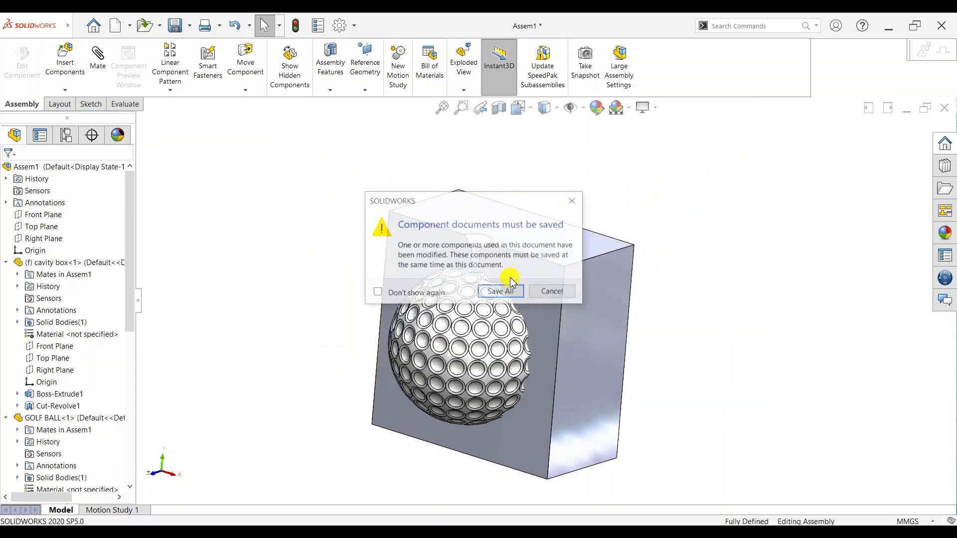
pyautogui.click(504, 290)
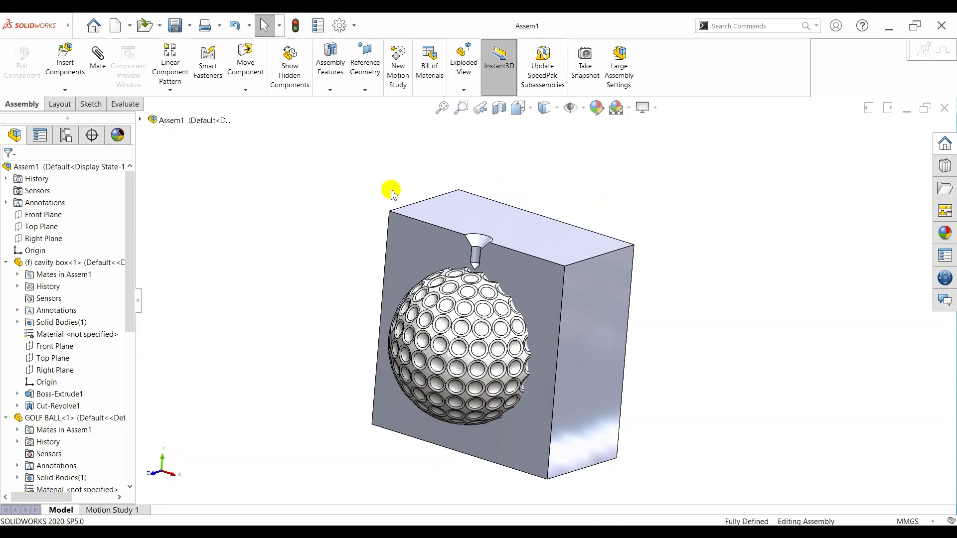
# Start editing the cavity box part in place within the assembly.
pyautogui.moveTo(70, 25)
pyautogui.click(141, 28)
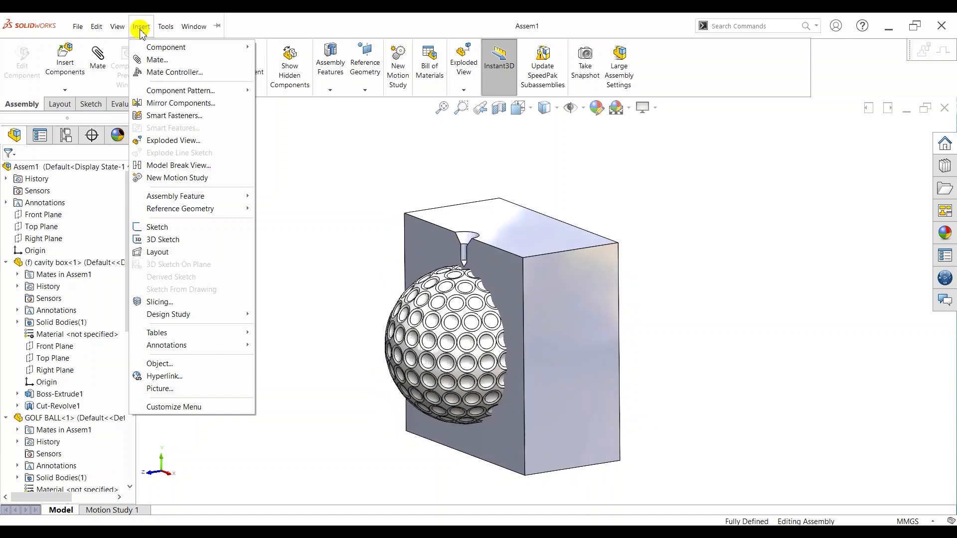
pyautogui.moveTo(669, 248); pyautogui.dragTo(604, 277, button='middle')
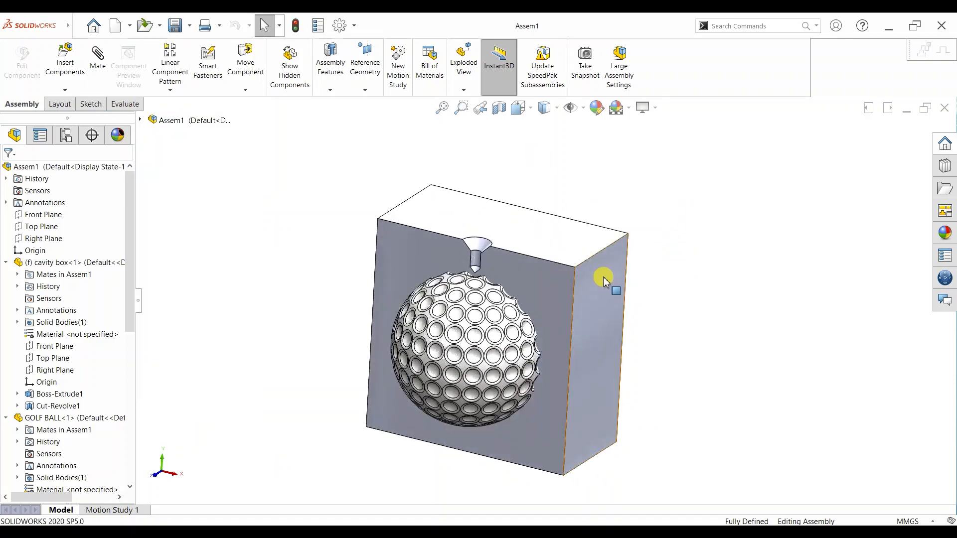
pyautogui.rightClick(555, 284)
pyautogui.click(613, 174)
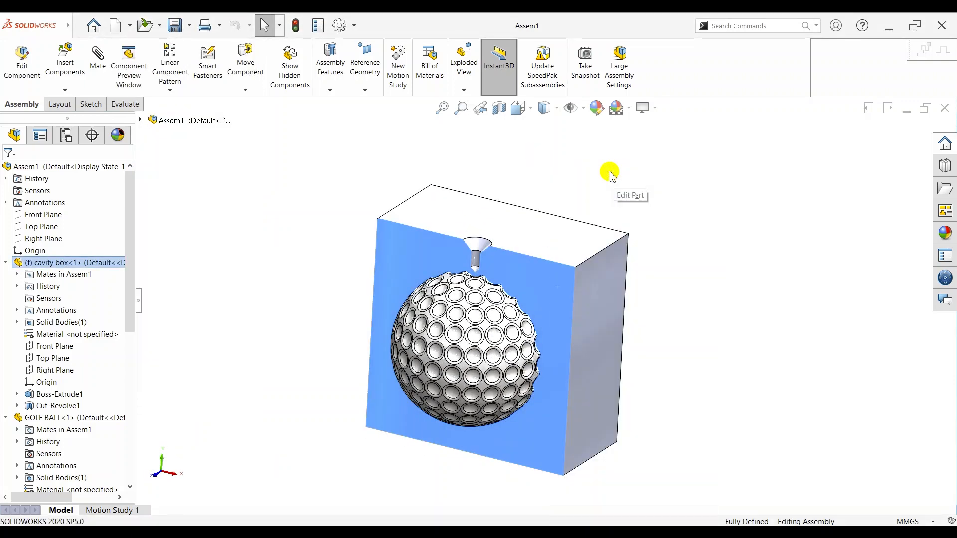
# Create a Cavity feature in the cavity box with GOLF BALL as design component, scaled uniformly at 0% about component origins.
pyautogui.moveTo(675, 325); pyautogui.dragTo(630, 317, button='middle')
pyautogui.scroll(-4, 466, 356)
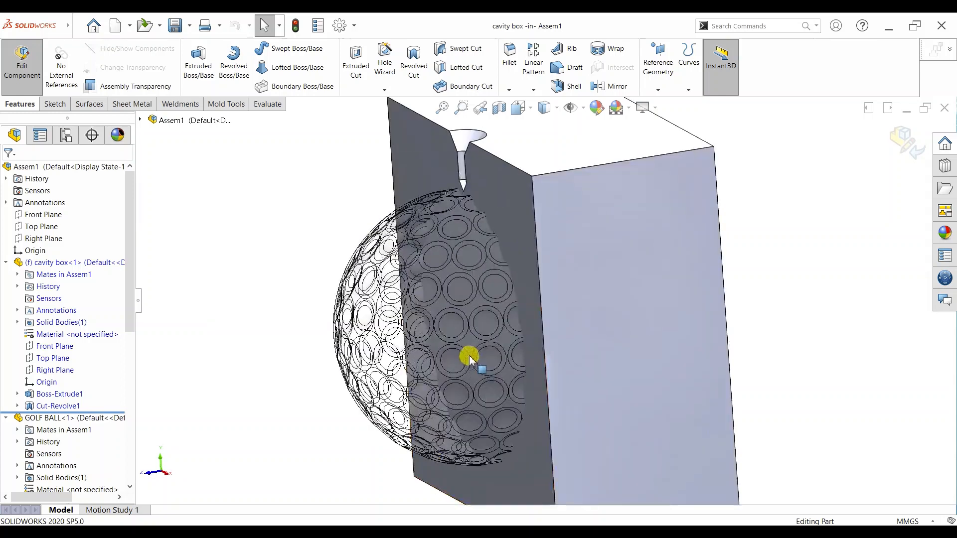
pyautogui.click(140, 27)
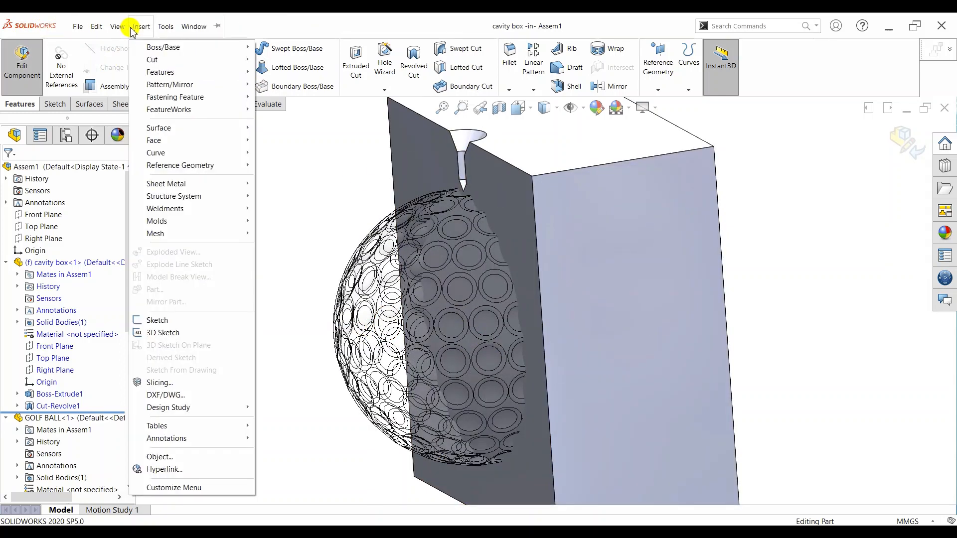
pyautogui.moveTo(166, 73)
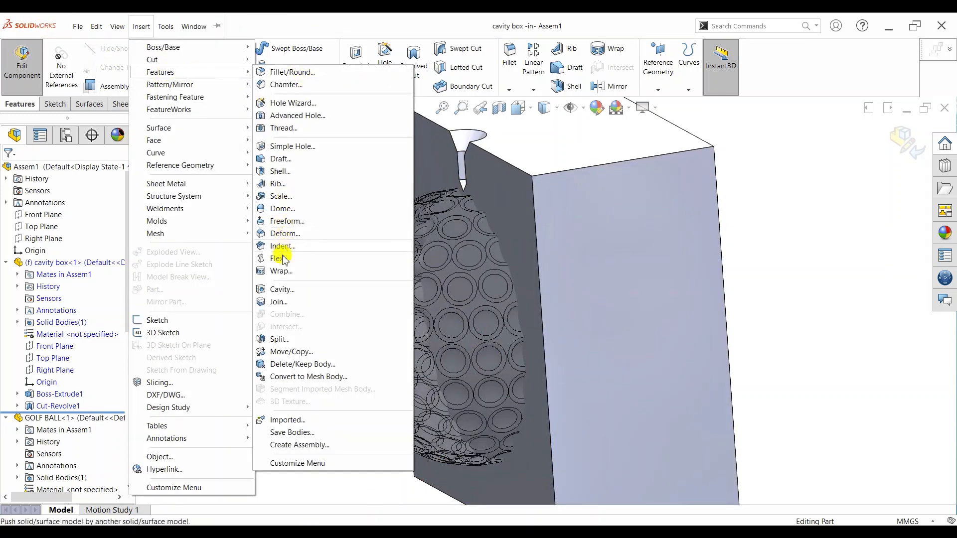
pyautogui.click(275, 290)
pyautogui.scroll(2, 689, 272)
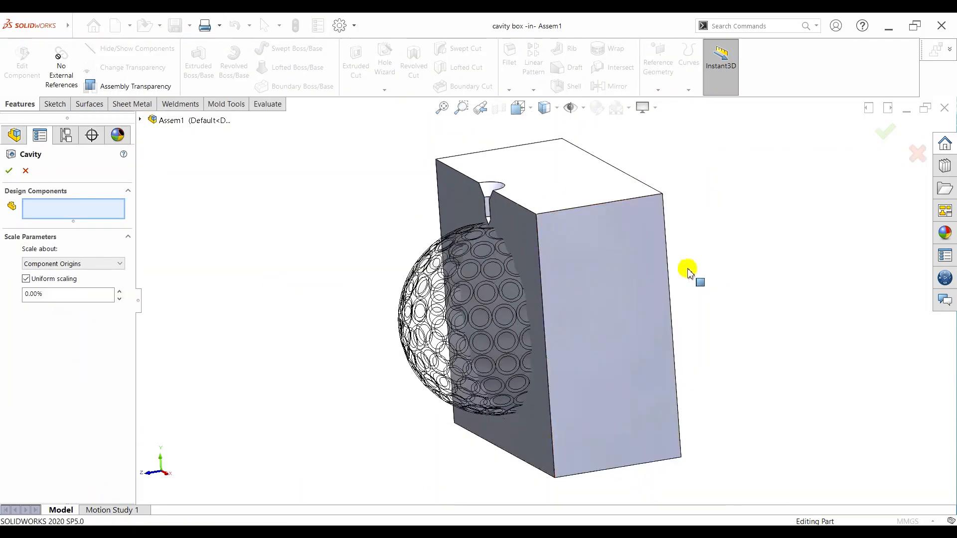
pyautogui.moveTo(689, 271); pyautogui.dragTo(705, 271, button='middle')
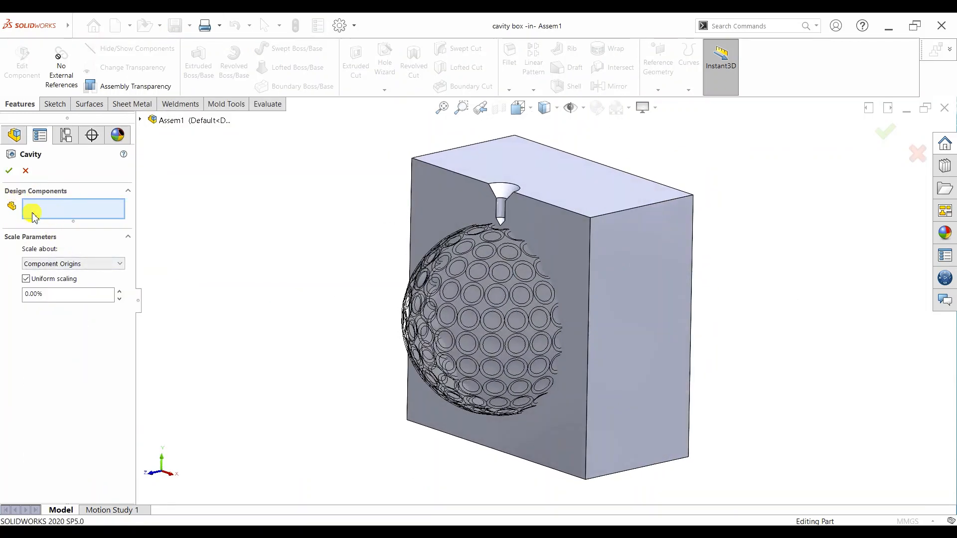
pyautogui.click(494, 282)
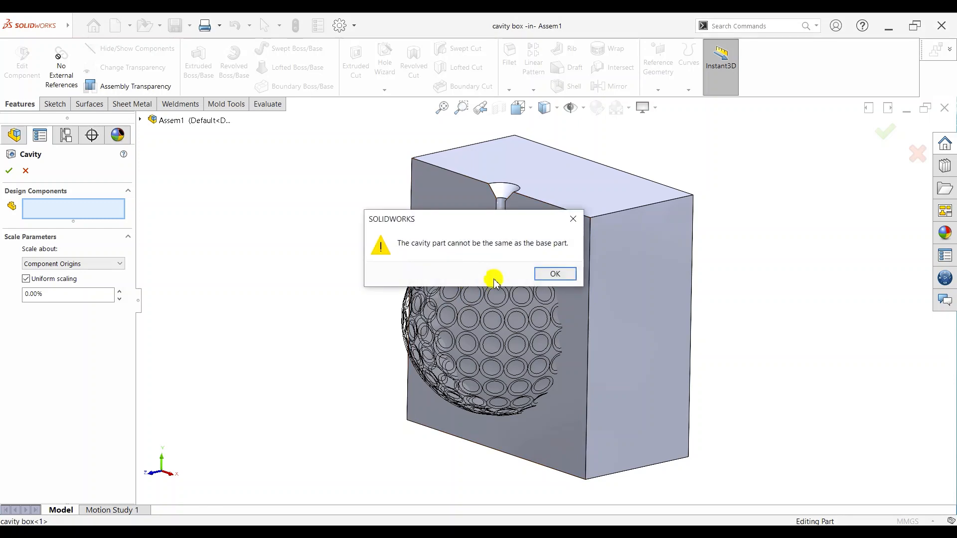
pyautogui.click(554, 275)
pyautogui.moveTo(772, 306)
pyautogui.mouseDown(button='middle')
pyautogui.moveTo(793, 309)
pyautogui.moveTo(540, 301)
pyautogui.mouseUp(button='middle')
pyautogui.click(453, 301)
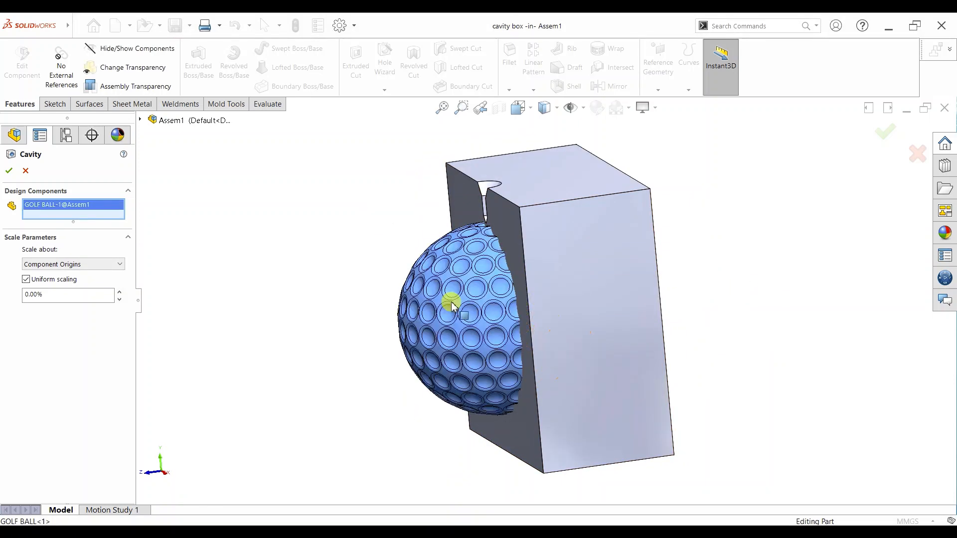
pyautogui.moveTo(416, 294); pyautogui.dragTo(433, 306, button='middle')
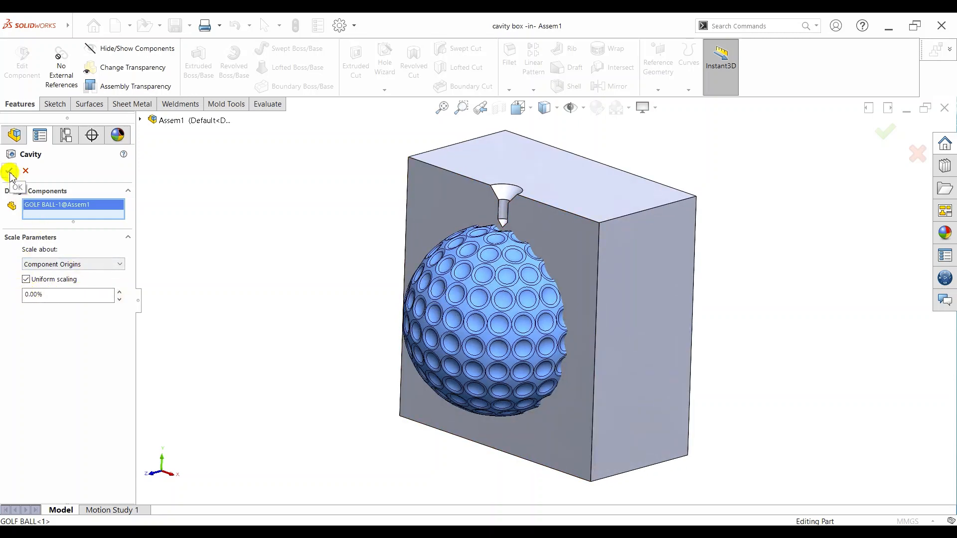
pyautogui.press('Return')
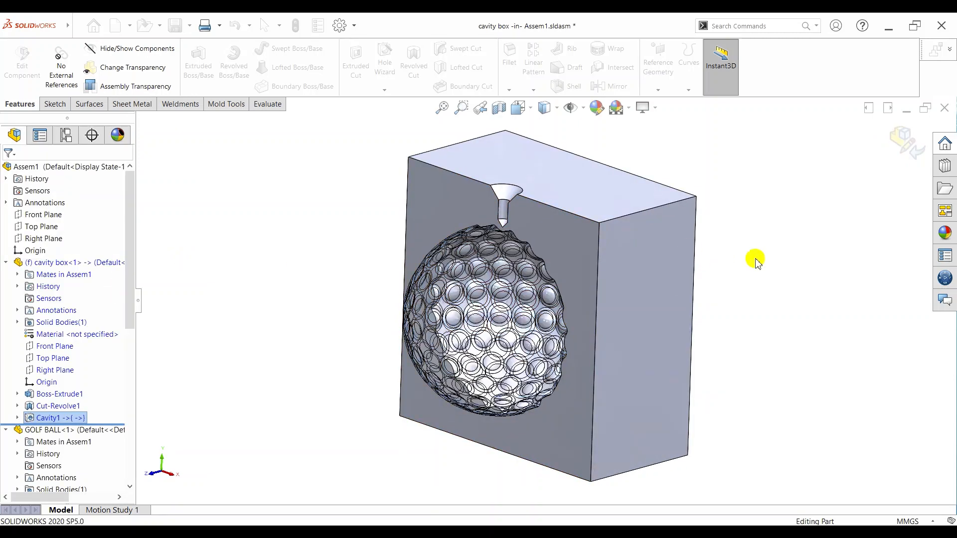
# Hide the golf ball component to expose the dimpled cavity in the box.
pyautogui.moveTo(784, 240); pyautogui.dragTo(740, 249, button='middle')
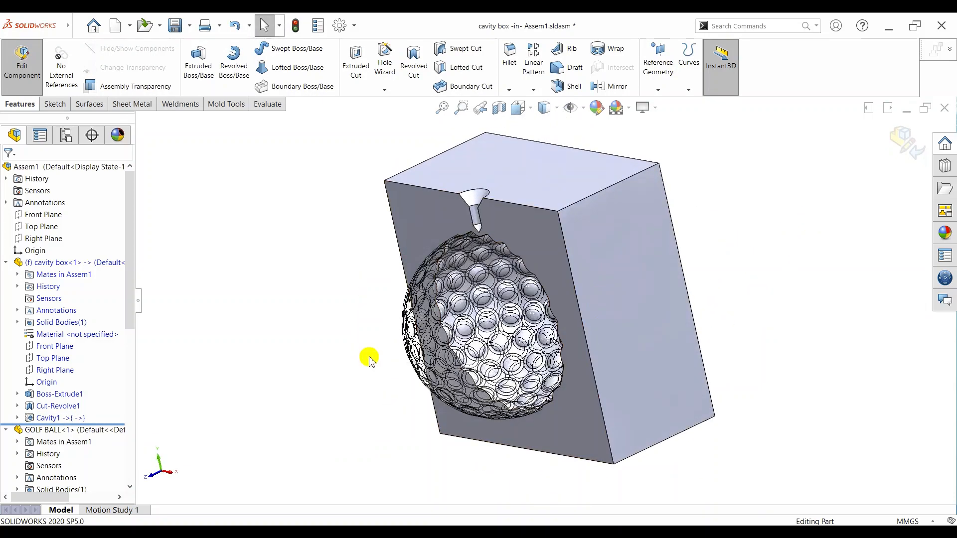
pyautogui.click(411, 347)
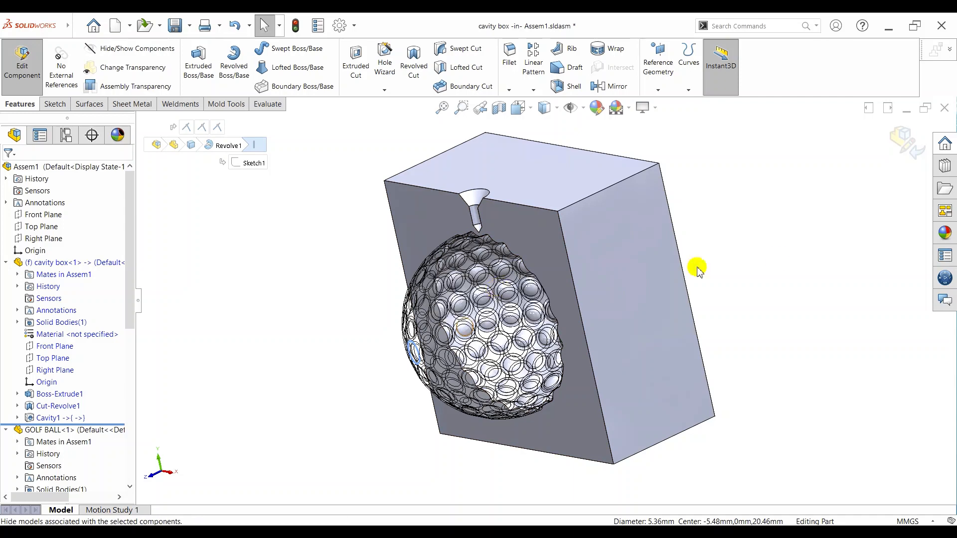
pyautogui.moveTo(726, 335); pyautogui.dragTo(734, 238, button='middle')
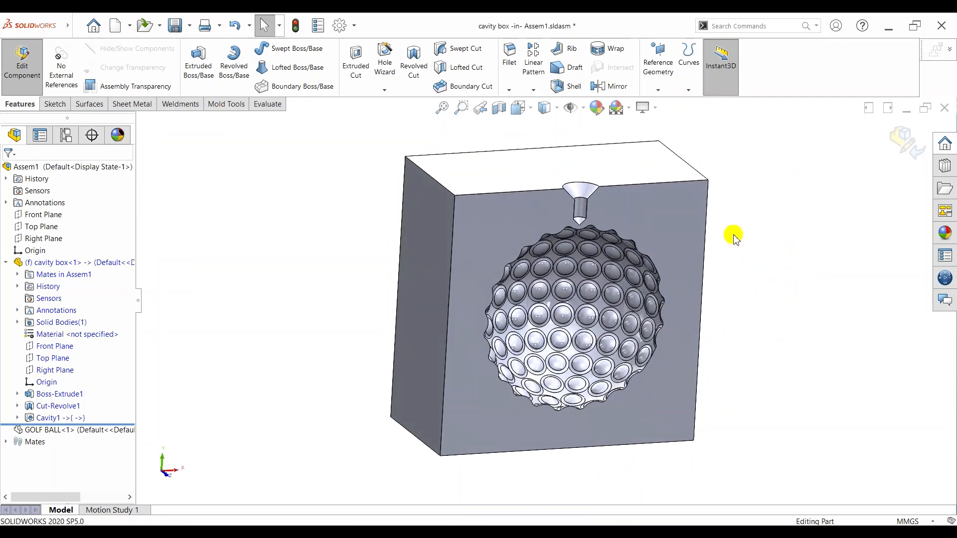
# Open the cavity box part in its own window and close it again, saving its changes.
pyautogui.scroll(-2, 718, 231)
pyautogui.rightClick(582, 199)
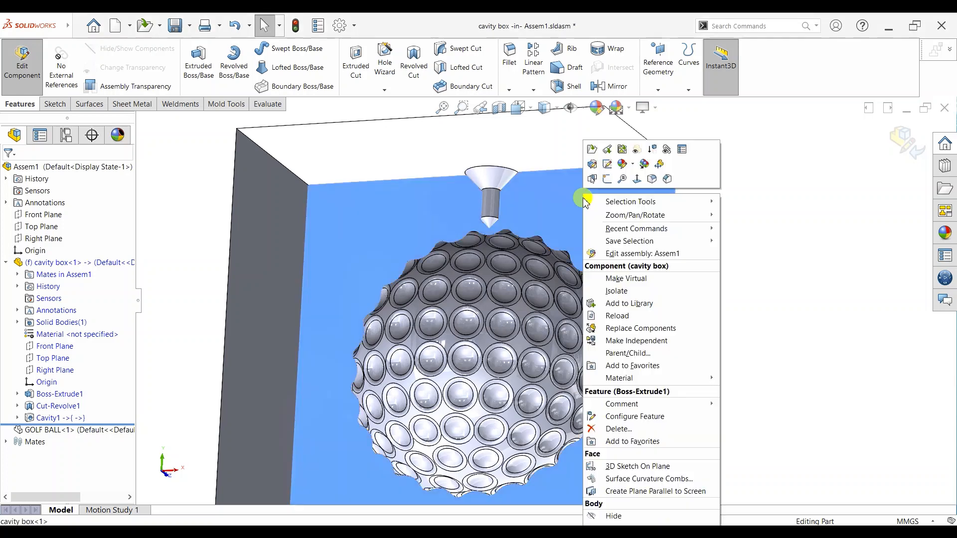
pyautogui.click(592, 150)
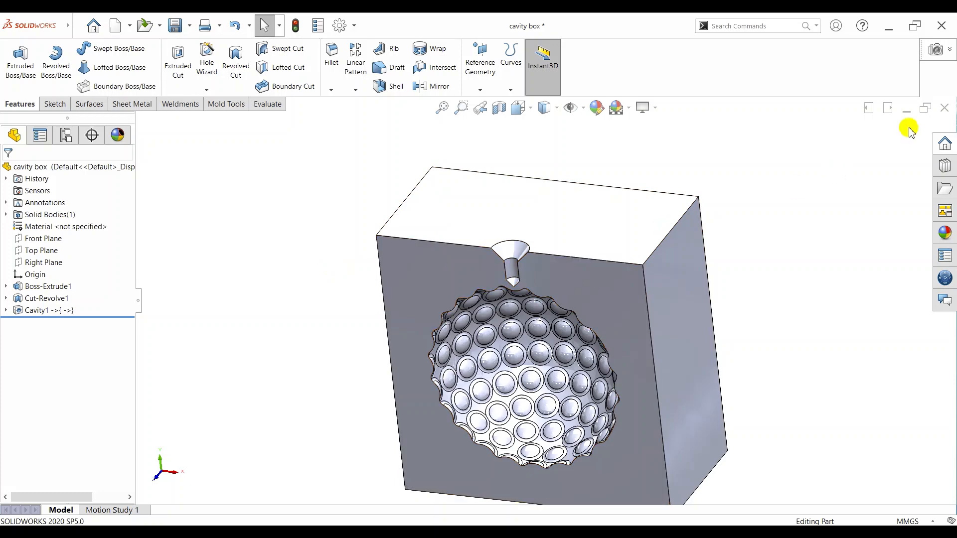
pyautogui.click(944, 107)
pyautogui.click(460, 274)
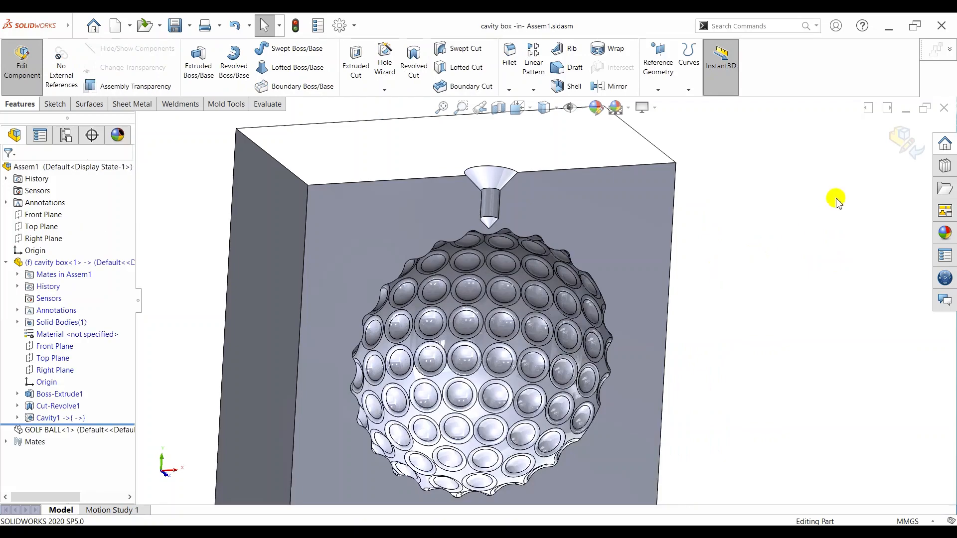
# Finish editing the cavity box in place and return to editing the assembly.
pyautogui.scroll(2, 775, 265)
pyautogui.moveTo(776, 264); pyautogui.dragTo(701, 256, button='middle')
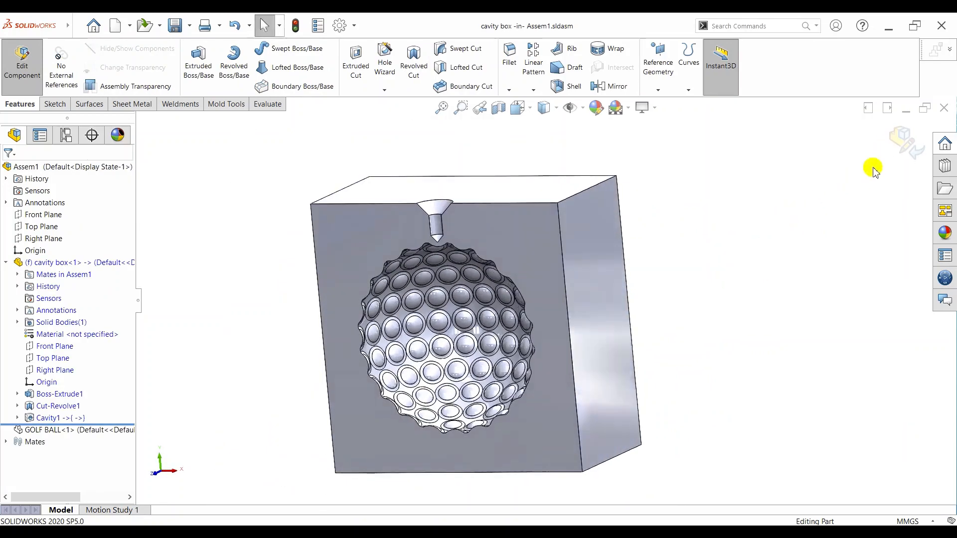
pyautogui.click(917, 137)
pyautogui.moveTo(694, 225); pyautogui.dragTo(656, 270, button='middle')
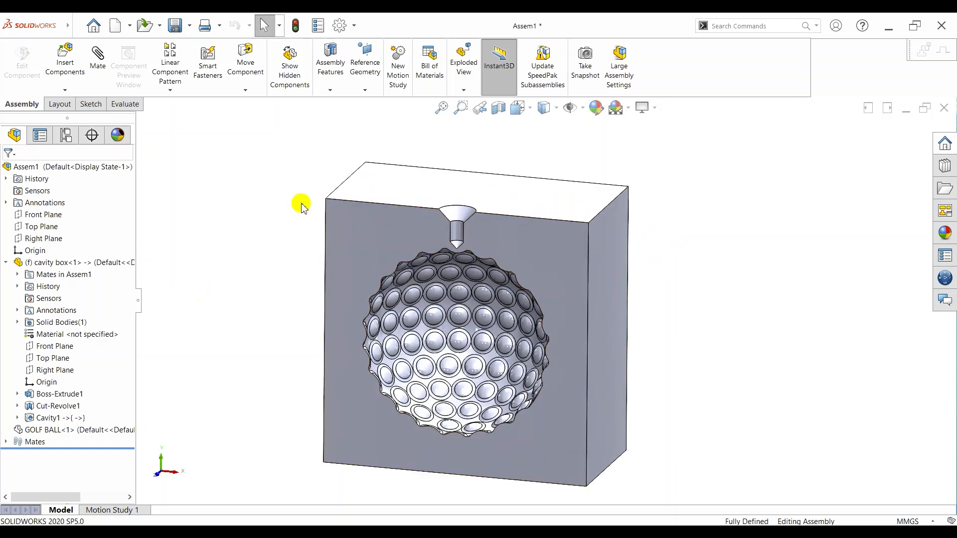
# Open the cavity box part on its own and set the overall depth in the revolved cut's sketch to 9 mm.
pyautogui.rightClick(379, 178)
pyautogui.click(758, 178)
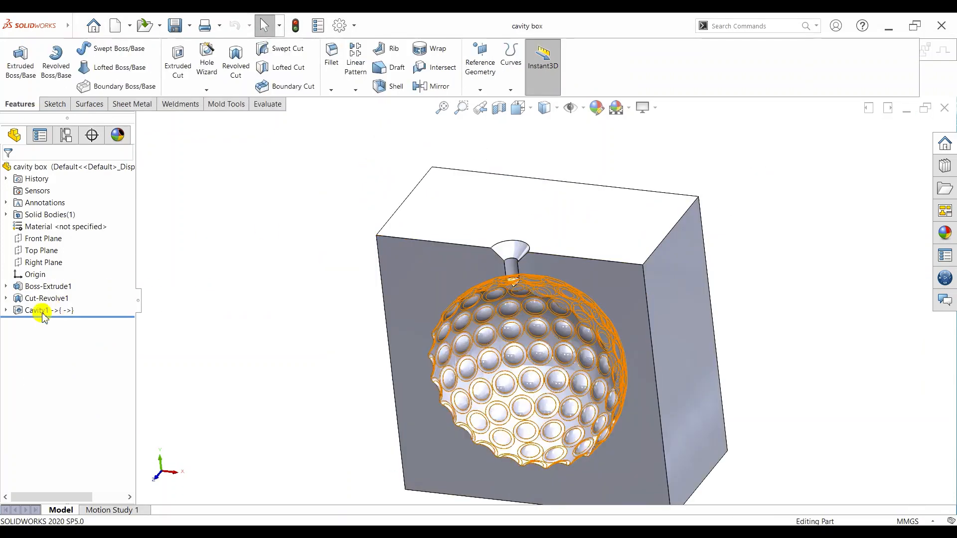
pyautogui.click(6, 298)
pyautogui.click(33, 311)
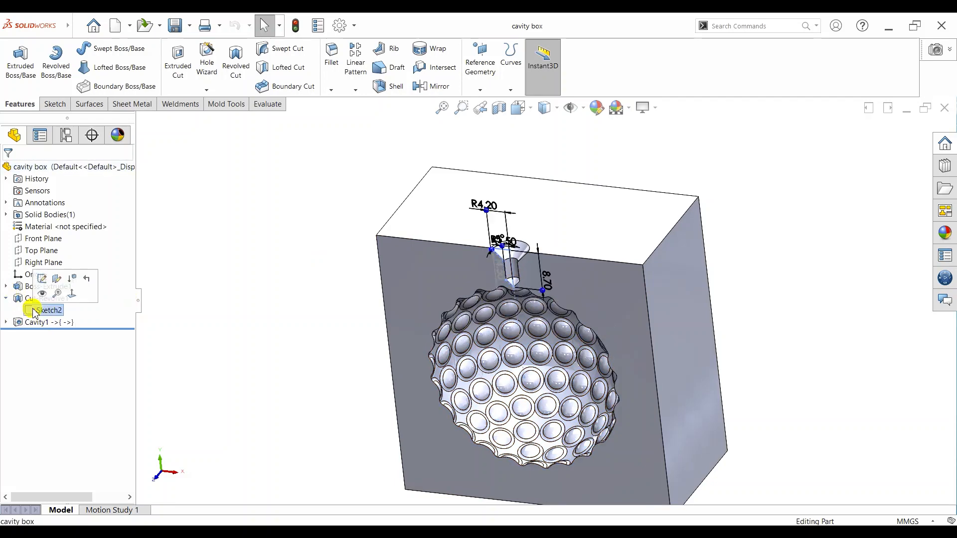
pyautogui.click(42, 287)
pyautogui.hotkey('ctrl', '8')
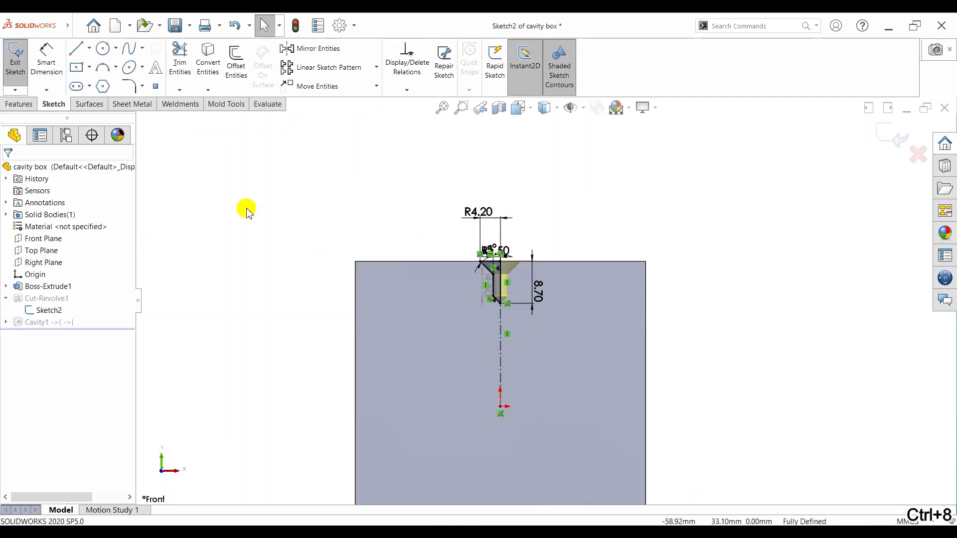
pyautogui.scroll(-3, 516, 329)
pyautogui.click(535, 274)
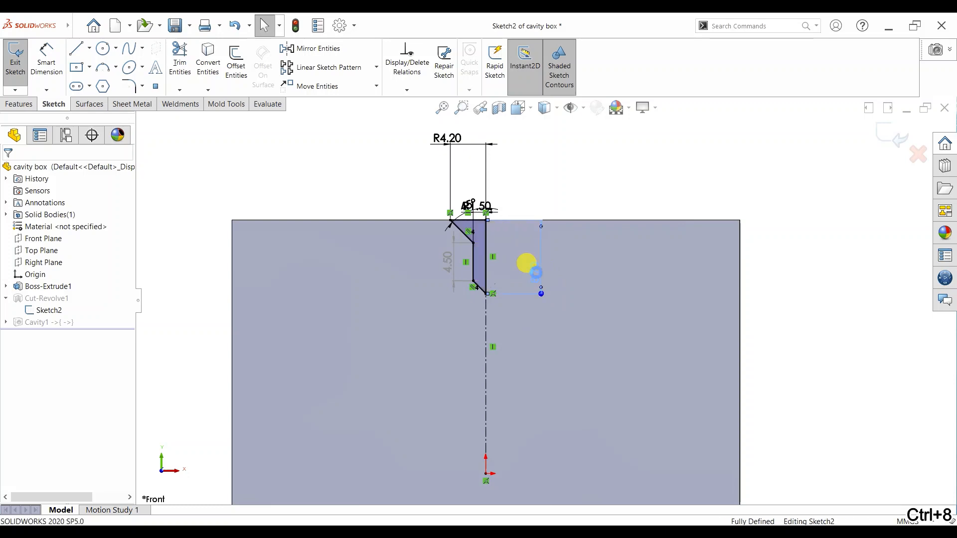
pyautogui.write('9')
pyautogui.press('Return')
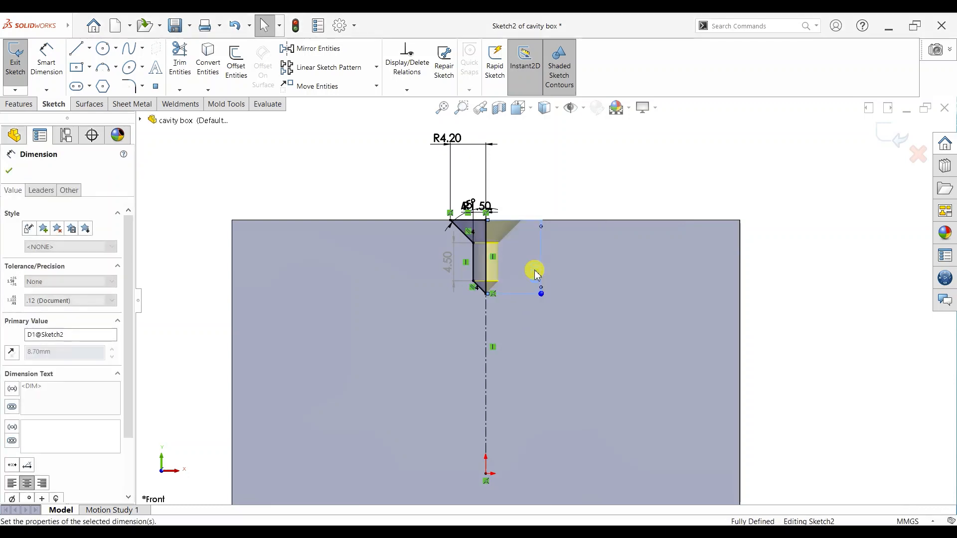
pyautogui.click(884, 141)
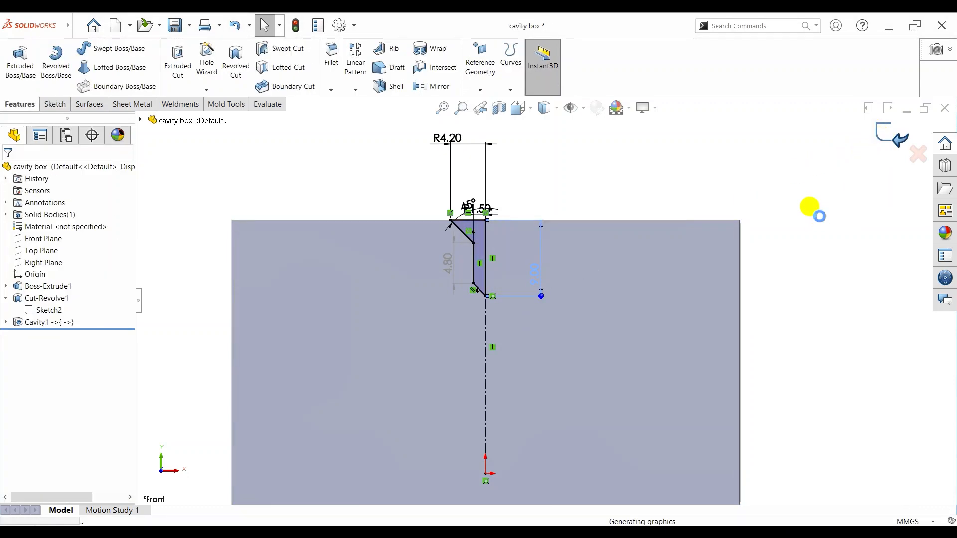
pyautogui.moveTo(753, 289); pyautogui.dragTo(575, 411, button='middle')
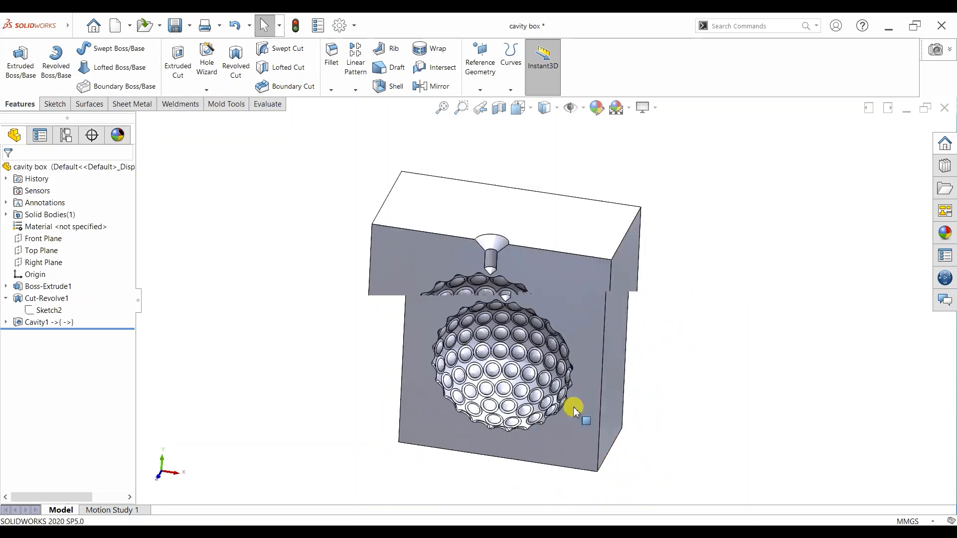
pyautogui.click(578, 280)
pyautogui.click(743, 242)
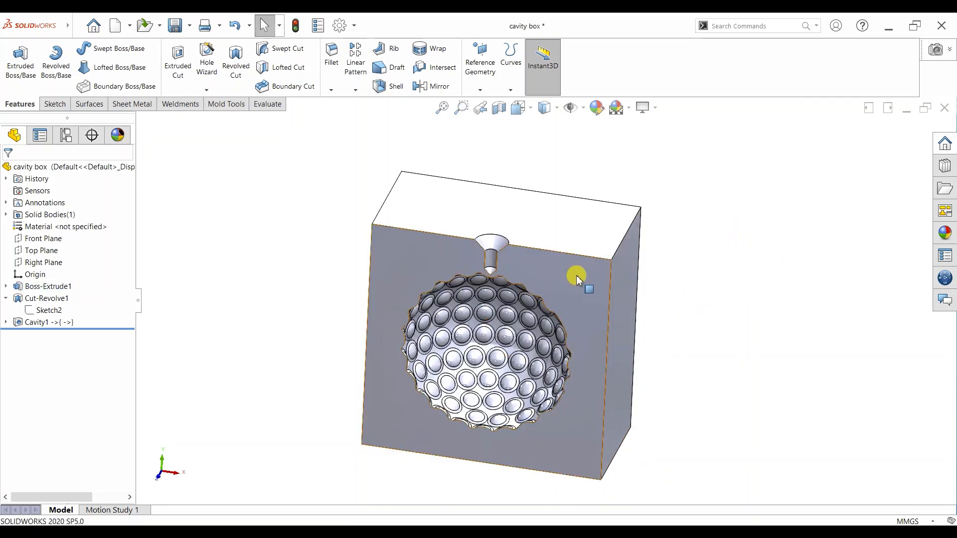
pyautogui.click(577, 275)
pyautogui.click(742, 233)
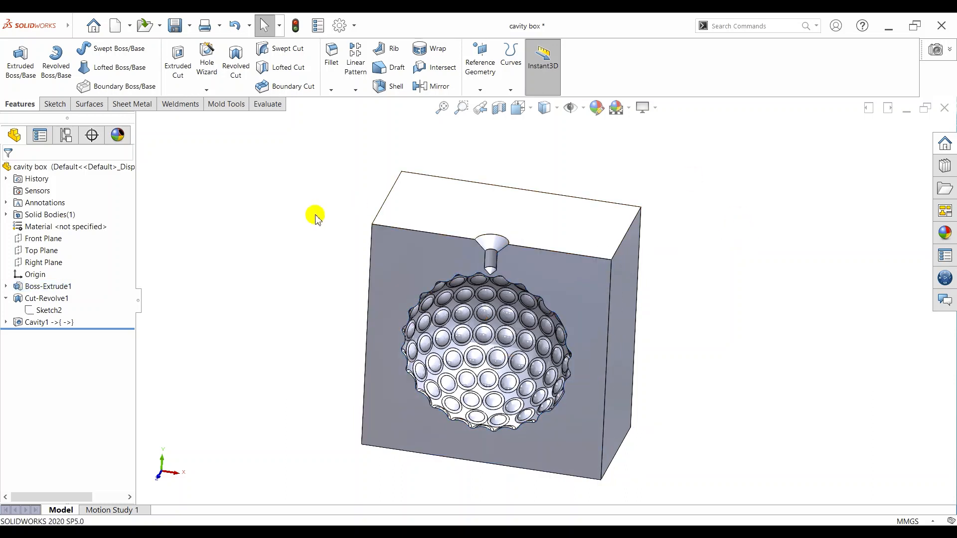
# Close the cavity box part with its changes saved and rebuild the assembly with the updated part.
pyautogui.click(944, 107)
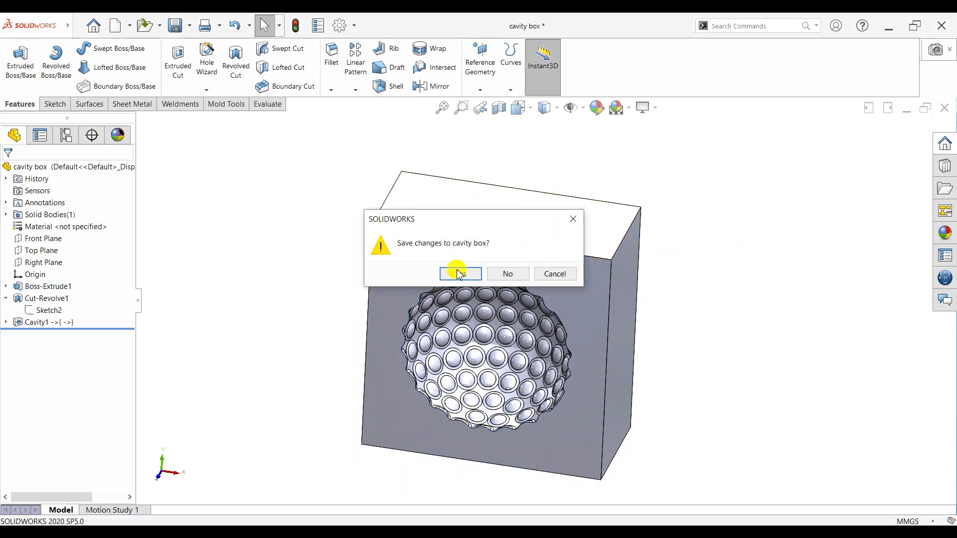
pyautogui.click(455, 271)
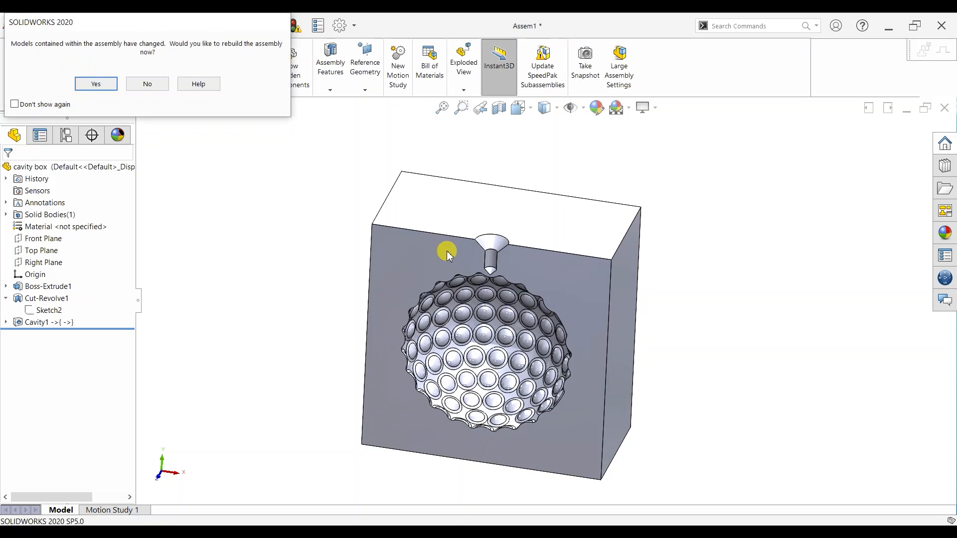
pyautogui.click(109, 84)
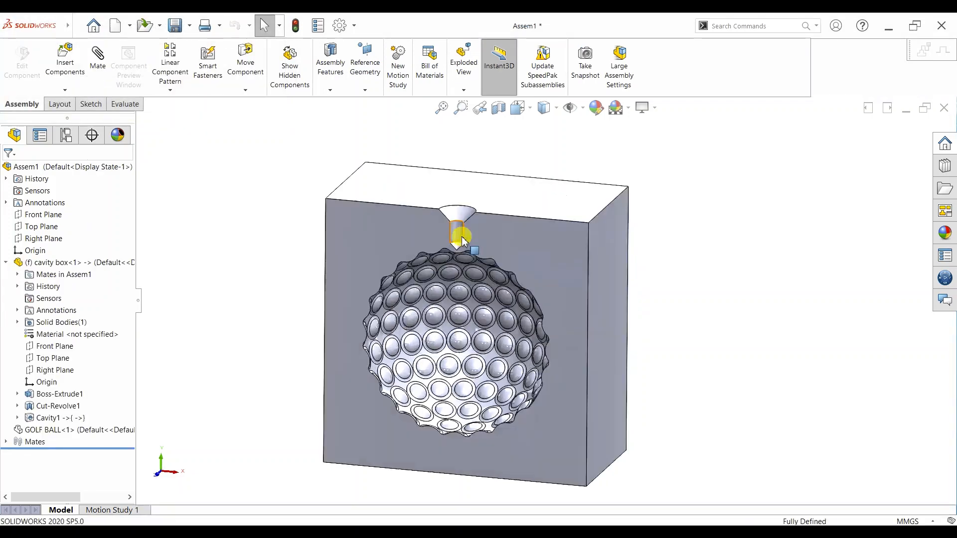
# Copy the cavity box component and place the second half beside the original in the assembly.
pyautogui.scroll(2, 723, 274)
pyautogui.moveTo(547, 346); pyautogui.dragTo(507, 295, button='middle')
pyautogui.keyDown('ctrl'); pyautogui.moveTo(507, 294); pyautogui.dragTo(707, 275); pyautogui.keyUp('ctrl')
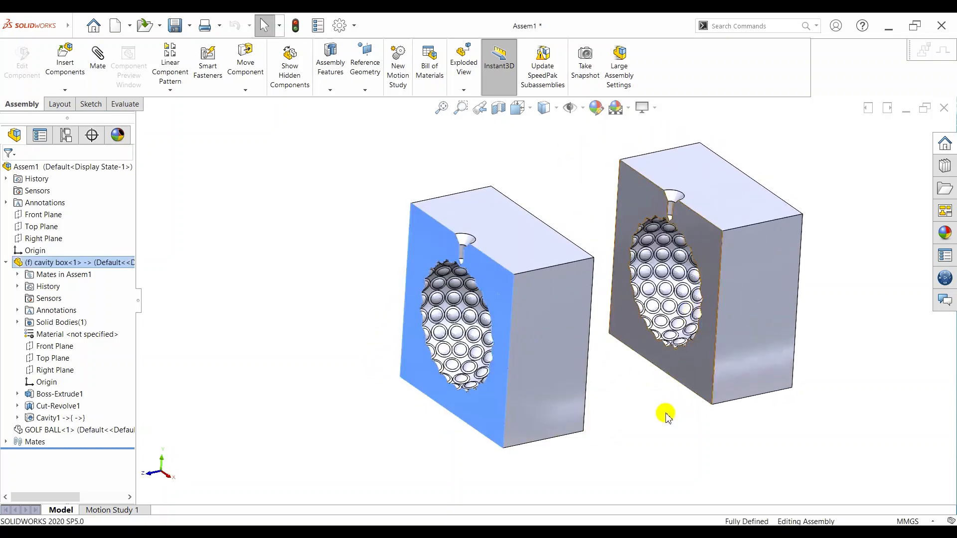
pyautogui.click(667, 416)
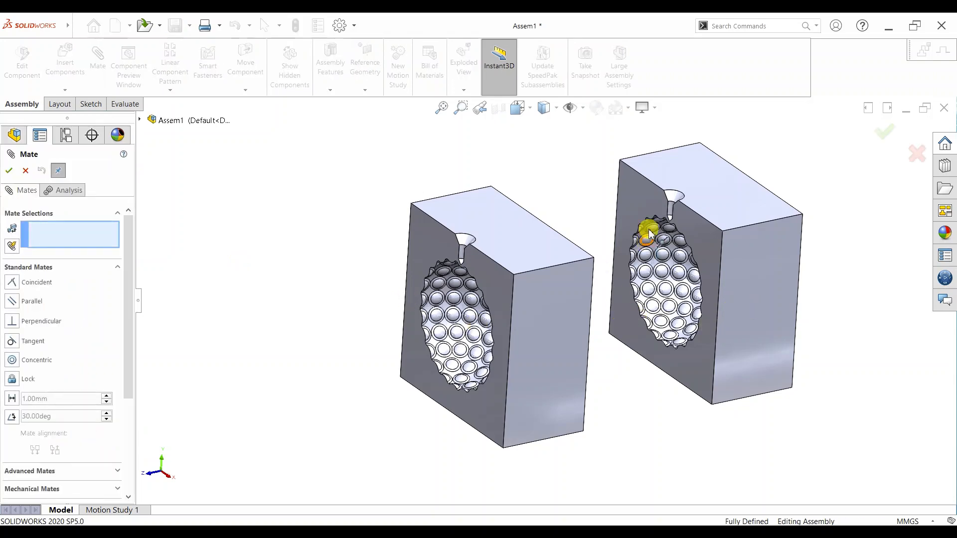
# Add a coincident mate between the cavity faces of the two boxes, with the alignment flipped so the cavities face each other.
pyautogui.click(625, 190)
pyautogui.click(499, 289)
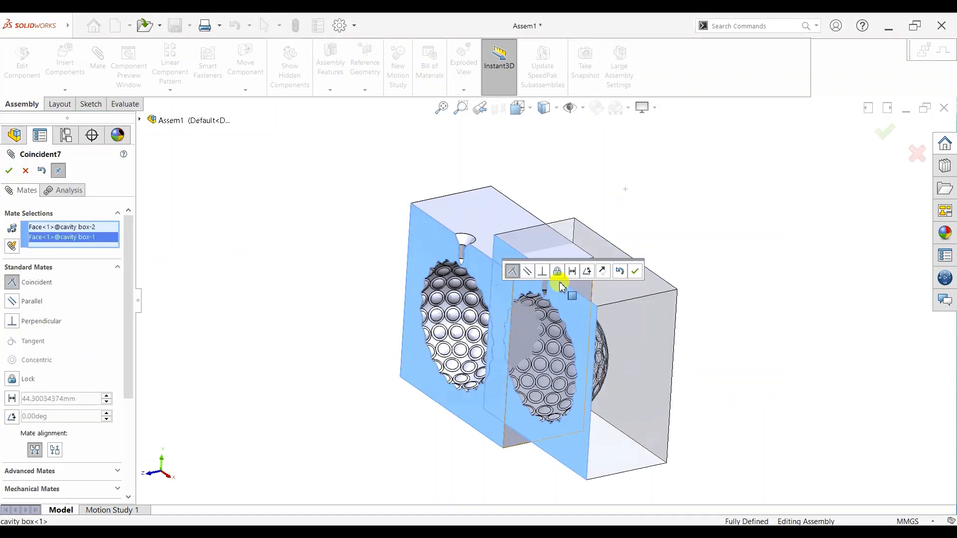
pyautogui.click(603, 272)
pyautogui.click(636, 272)
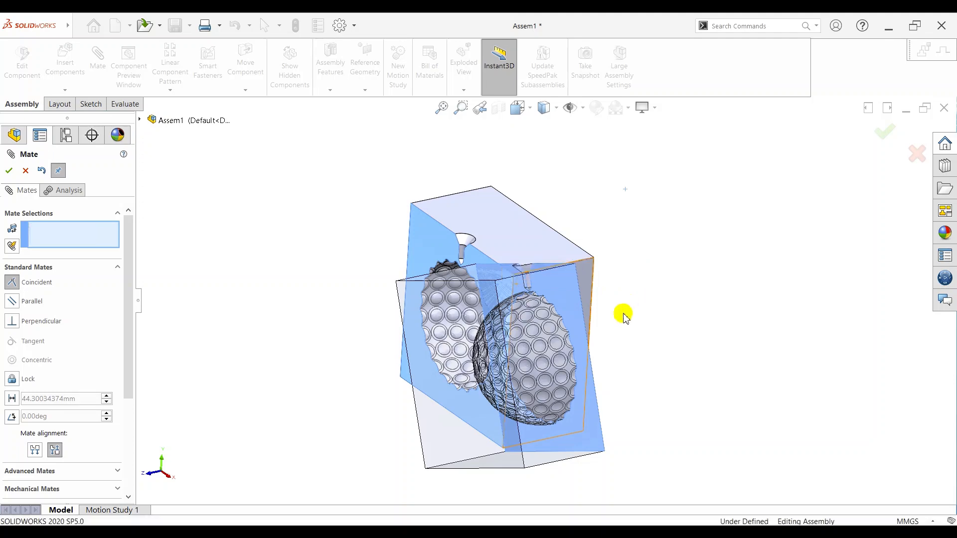
# Align the two mold halves with coincident mates between their side faces and between their top faces.
pyautogui.click(586, 281)
pyautogui.click(541, 311)
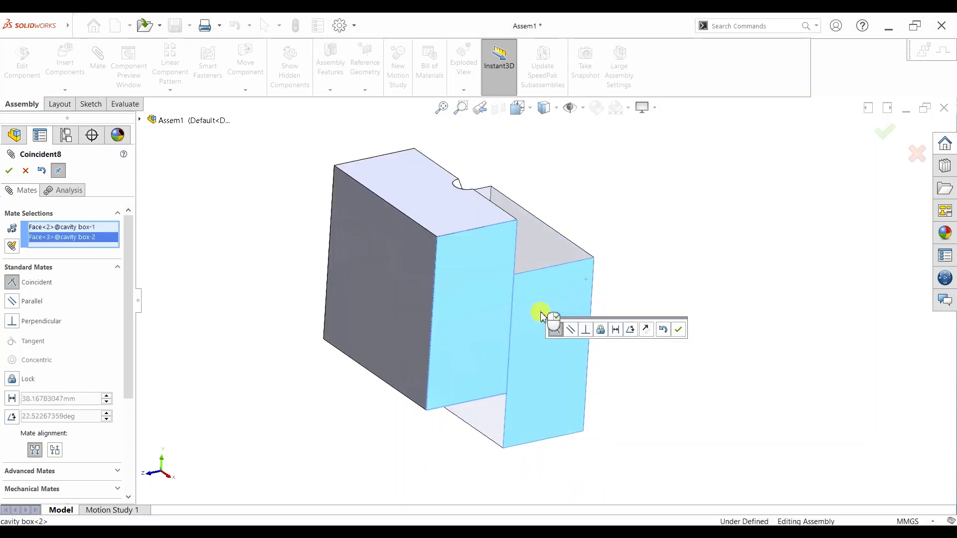
pyautogui.rightClick(518, 232)
pyautogui.click(498, 222)
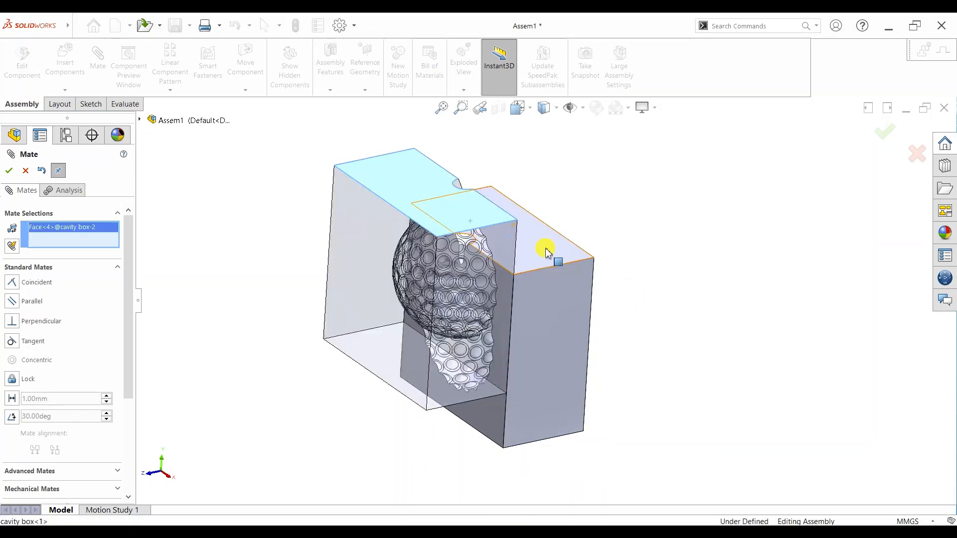
pyautogui.click(546, 250)
pyautogui.click(683, 235)
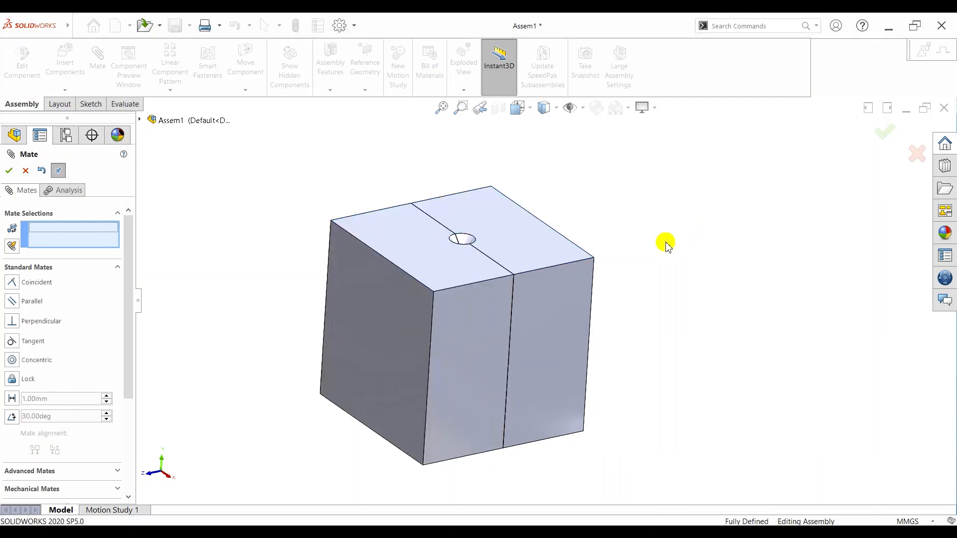
pyautogui.press('Escape')
# Make both cavity box components transparent to reveal the dimpled cavity and sprue inside.
pyautogui.moveTo(698, 183); pyautogui.dragTo(702, 236, button='middle')
pyautogui.rightClick(497, 203)
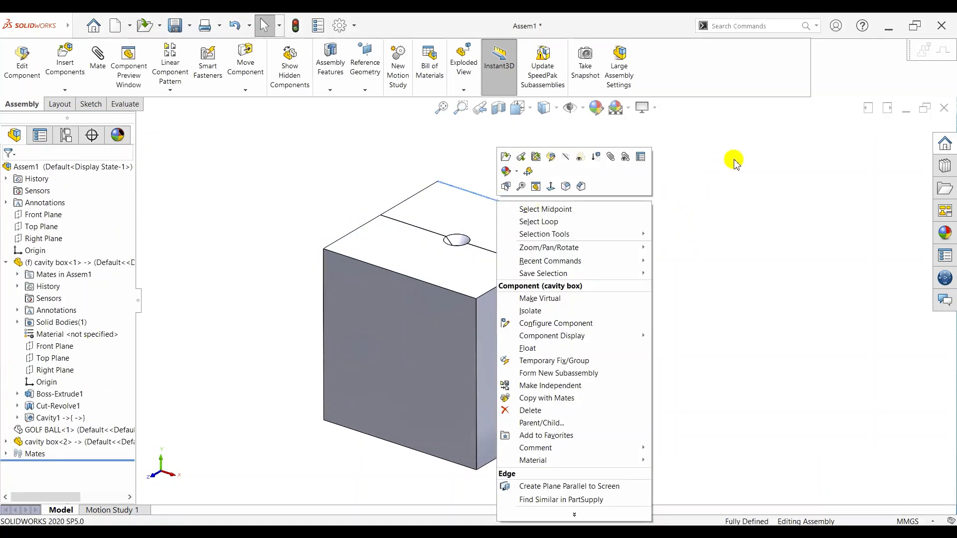
pyautogui.click(734, 161)
pyautogui.rightClick(399, 268)
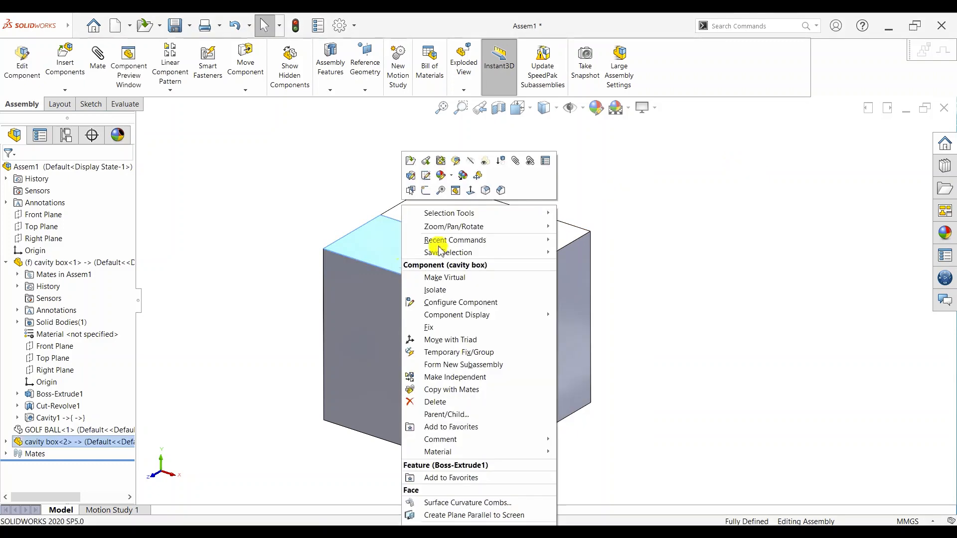
pyautogui.click(485, 164)
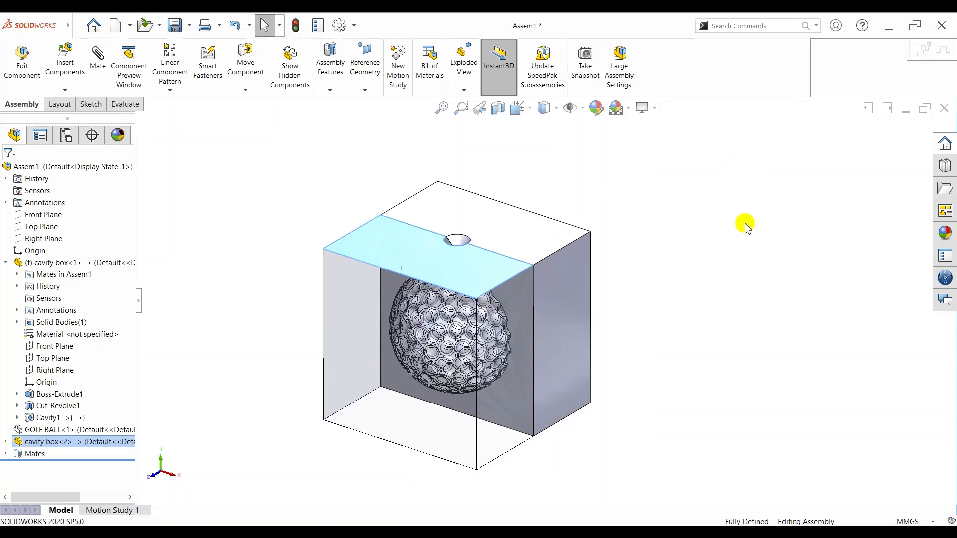
pyautogui.rightClick(541, 230)
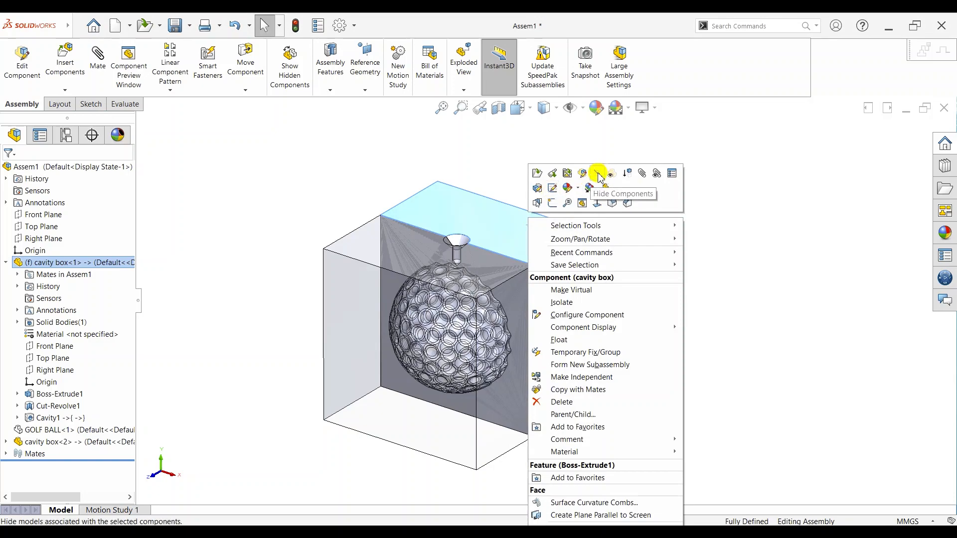
pyautogui.click(615, 176)
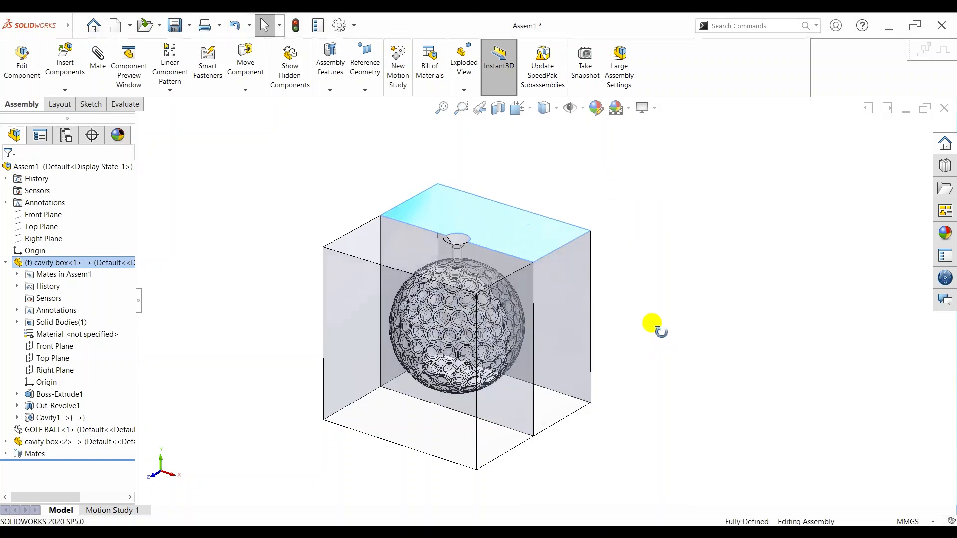
pyautogui.moveTo(654, 324)
pyautogui.mouseDown(button='middle')
pyautogui.moveTo(600, 320)
pyautogui.moveTo(651, 338)
pyautogui.mouseUp(button='middle')
pyautogui.click(650, 338)
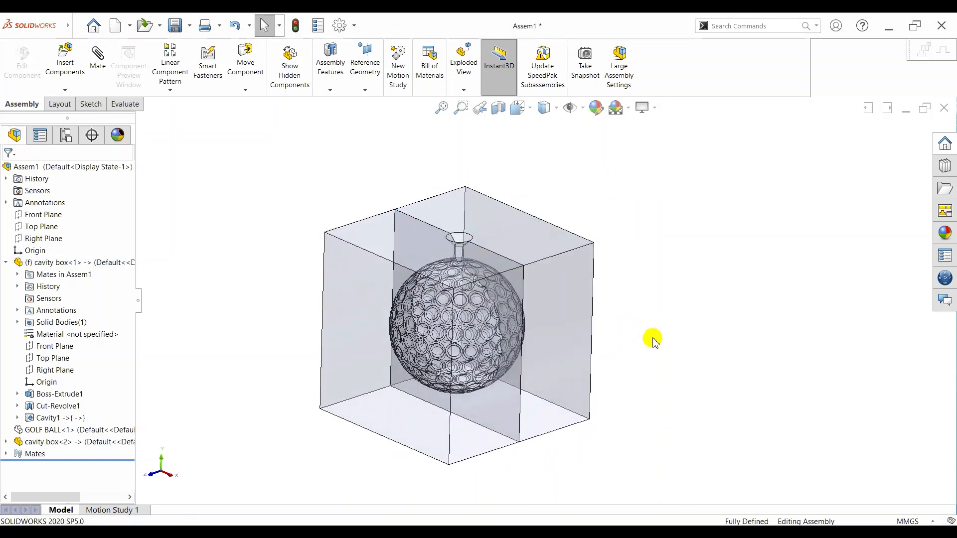
# Open Motion Study 1 and play the animation of the transparent mold assembly.
pyautogui.scroll(-1, 650, 338)
pyautogui.press('space')
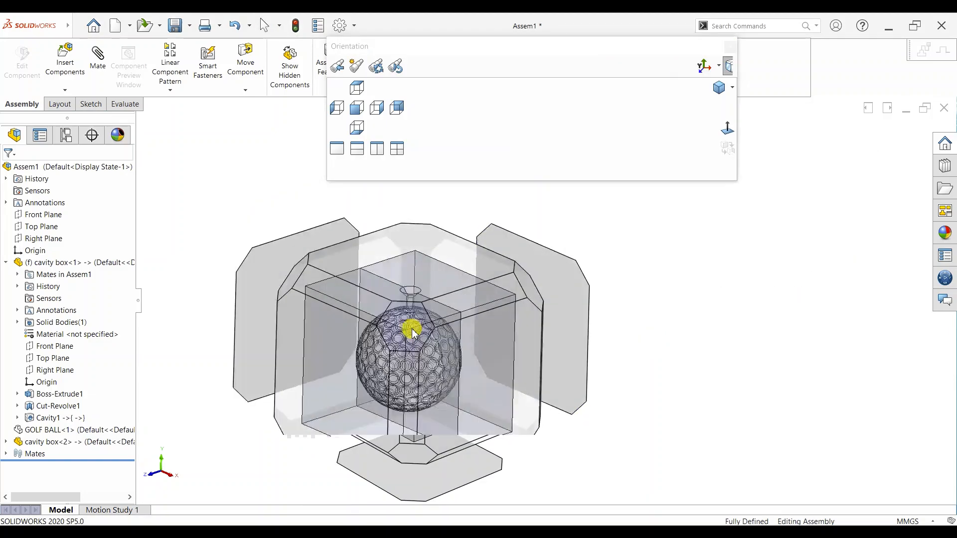
pyautogui.click(390, 327)
pyautogui.scroll(-1, 825, 212)
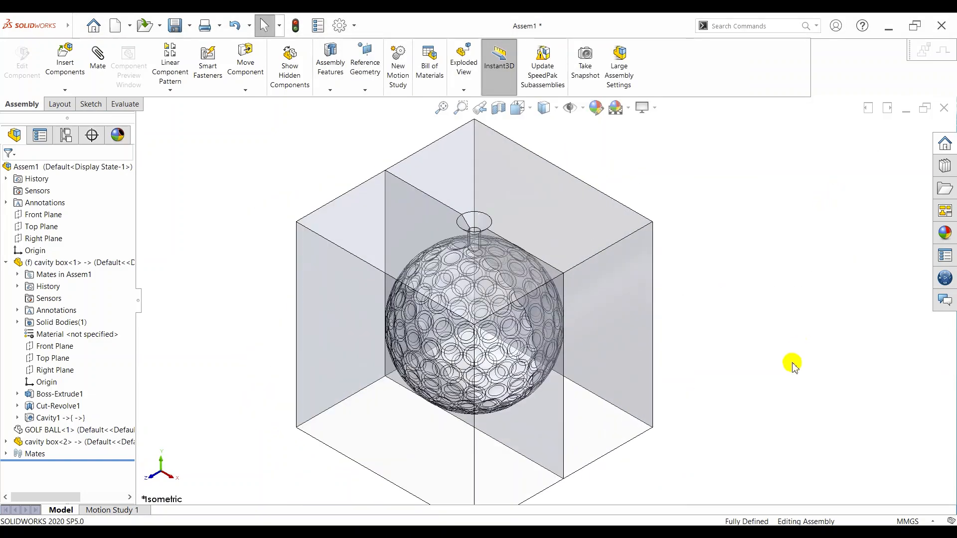
pyautogui.moveTo(790, 363); pyautogui.dragTo(724, 377, button='middle')
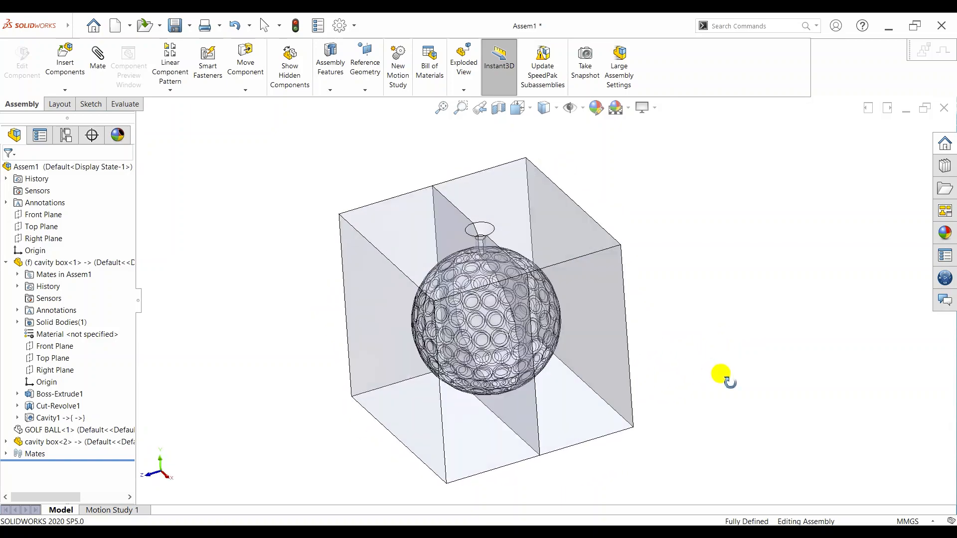
pyautogui.click(112, 509)
pyautogui.click(111, 495)
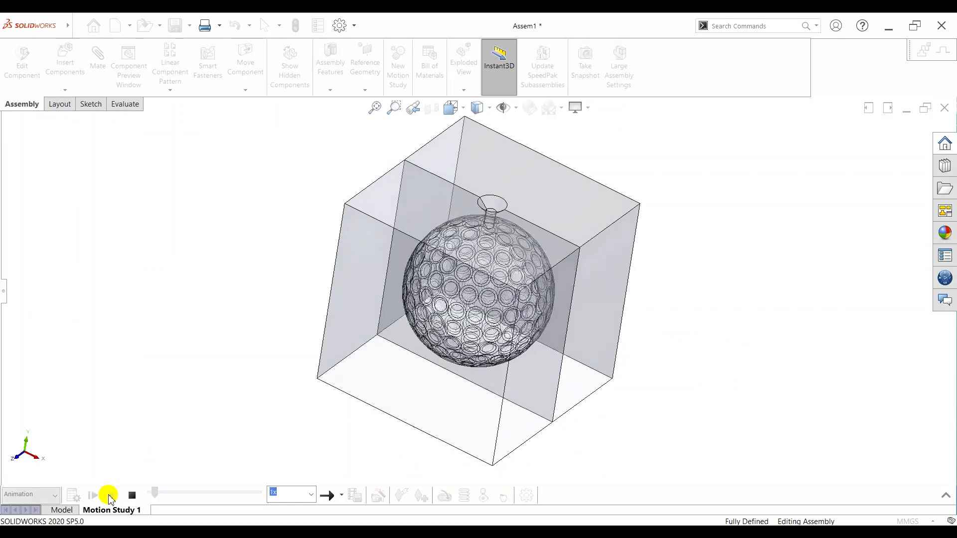